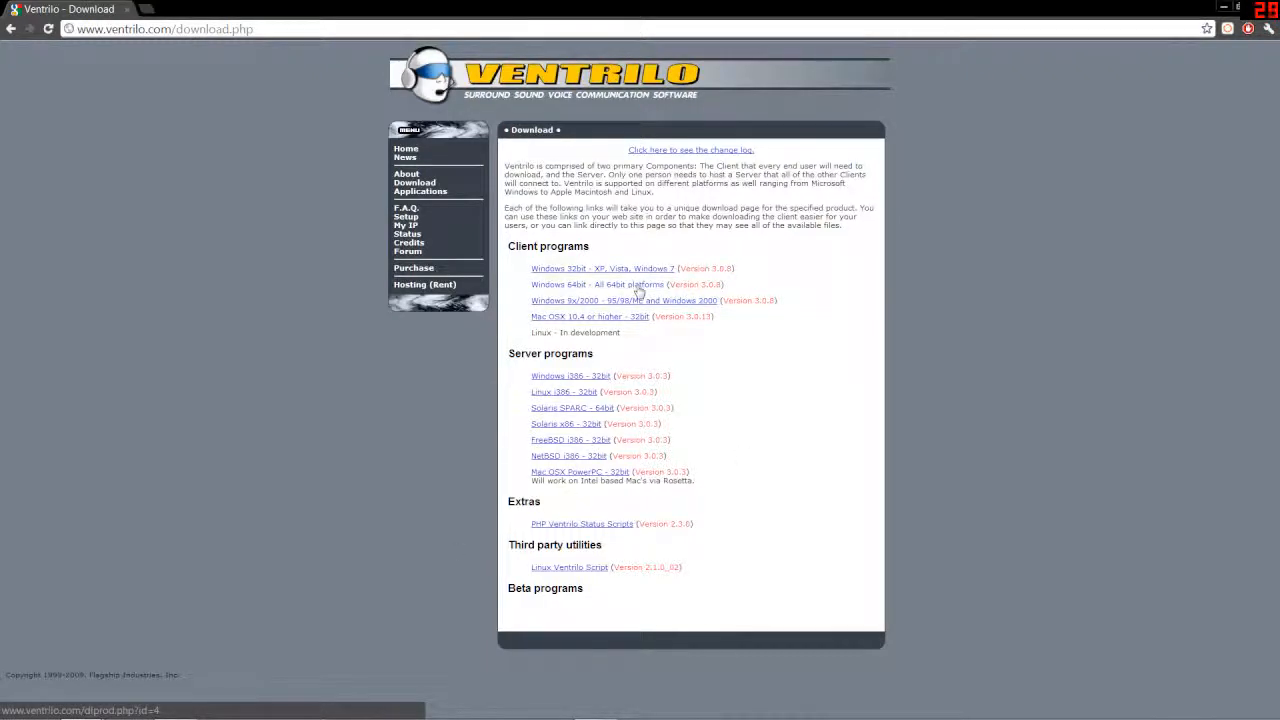
# Download the Ventrilo client for Windows 64bit, agreeing to the export and license terms.
pyautogui.click(637, 289)
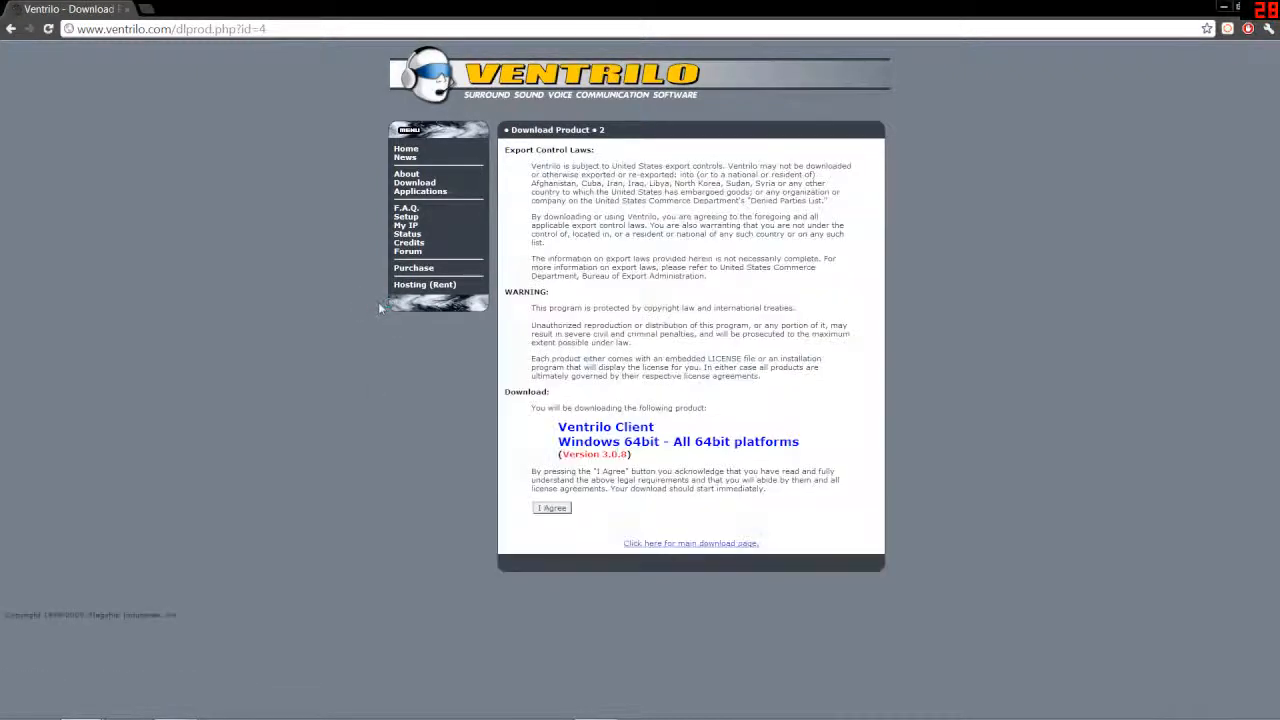
pyautogui.click(560, 510)
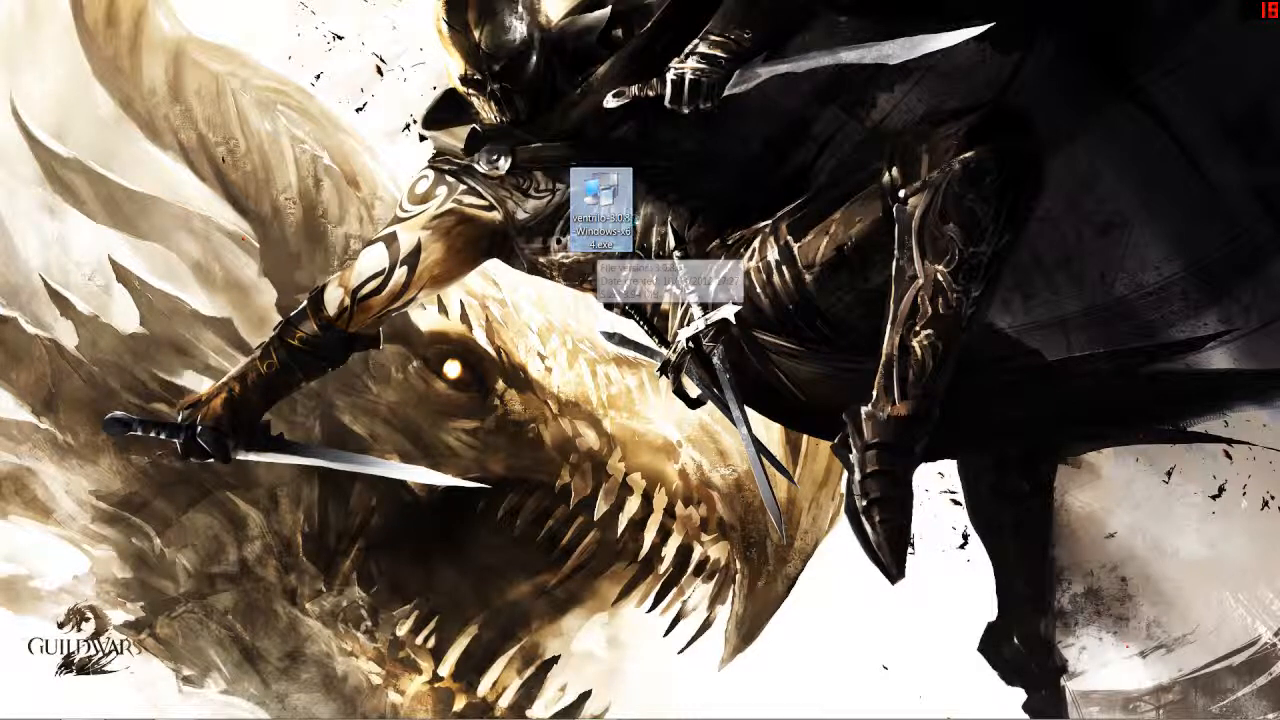
# Run the ventrilo-3.0.8-Windows-x64.exe installer from the desktop and accept its license agreement.
pyautogui.doubleClick(605, 233)
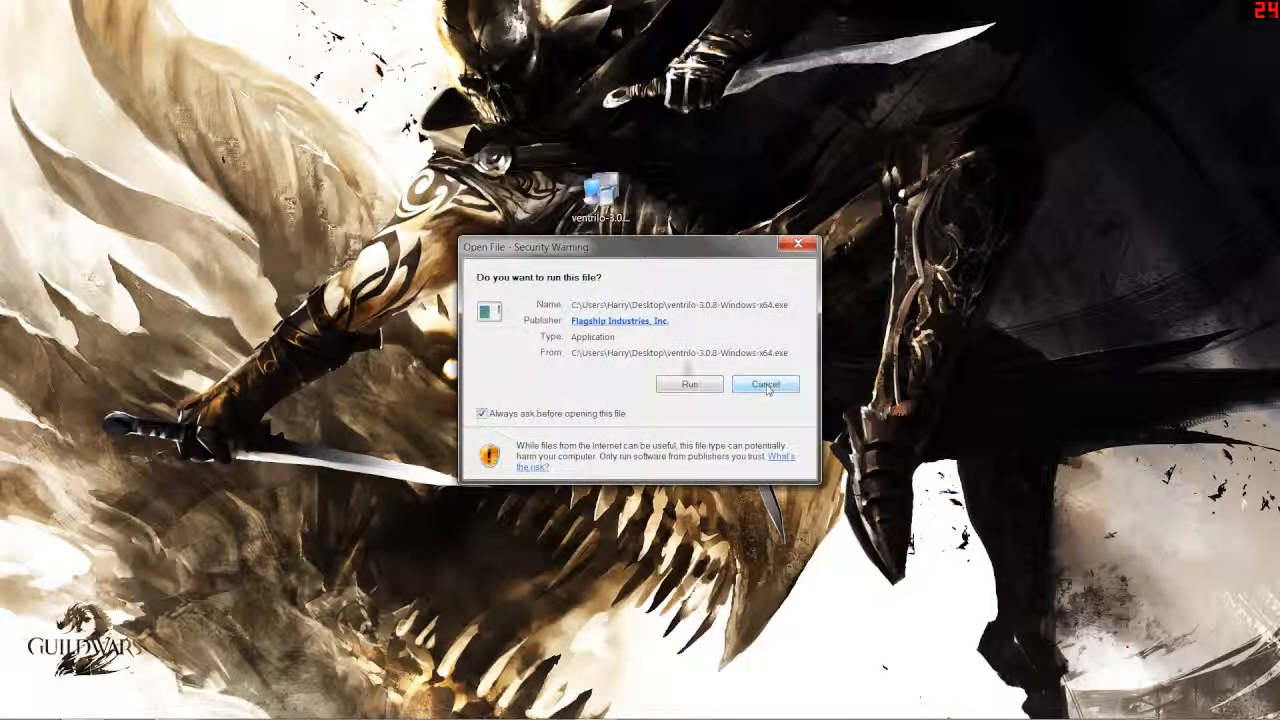
pyautogui.click(689, 386)
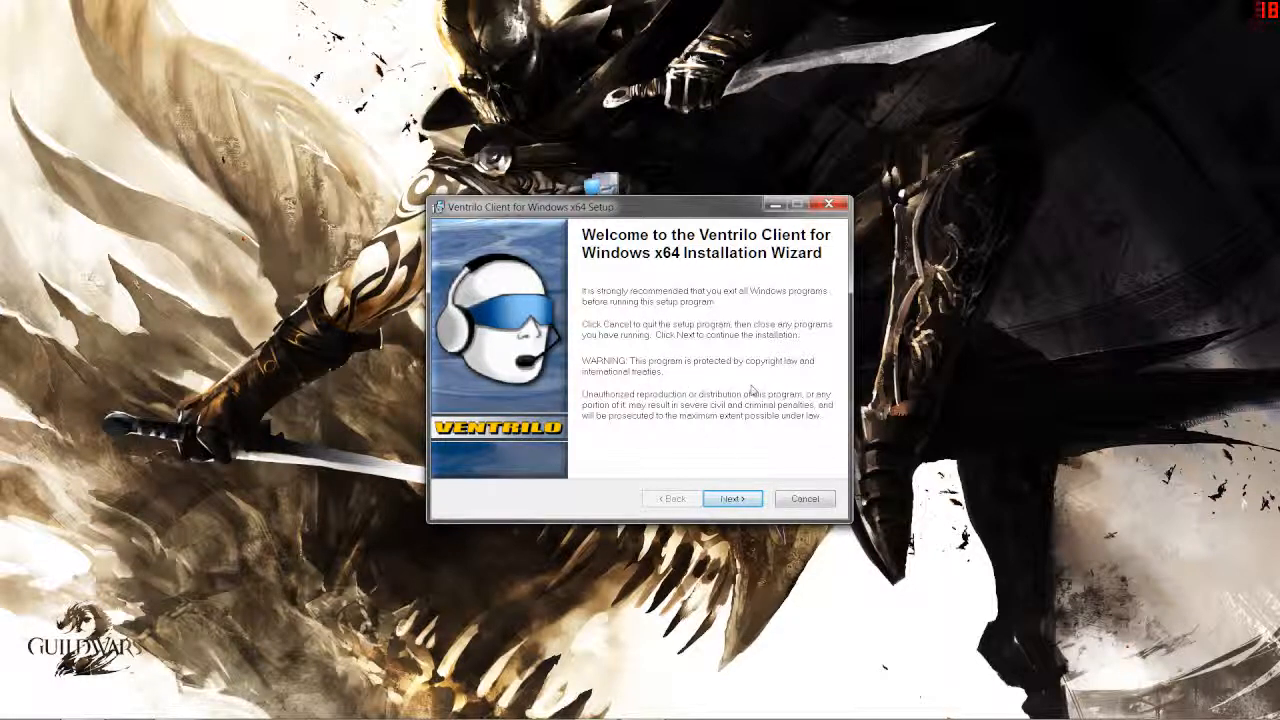
pyautogui.click(738, 497)
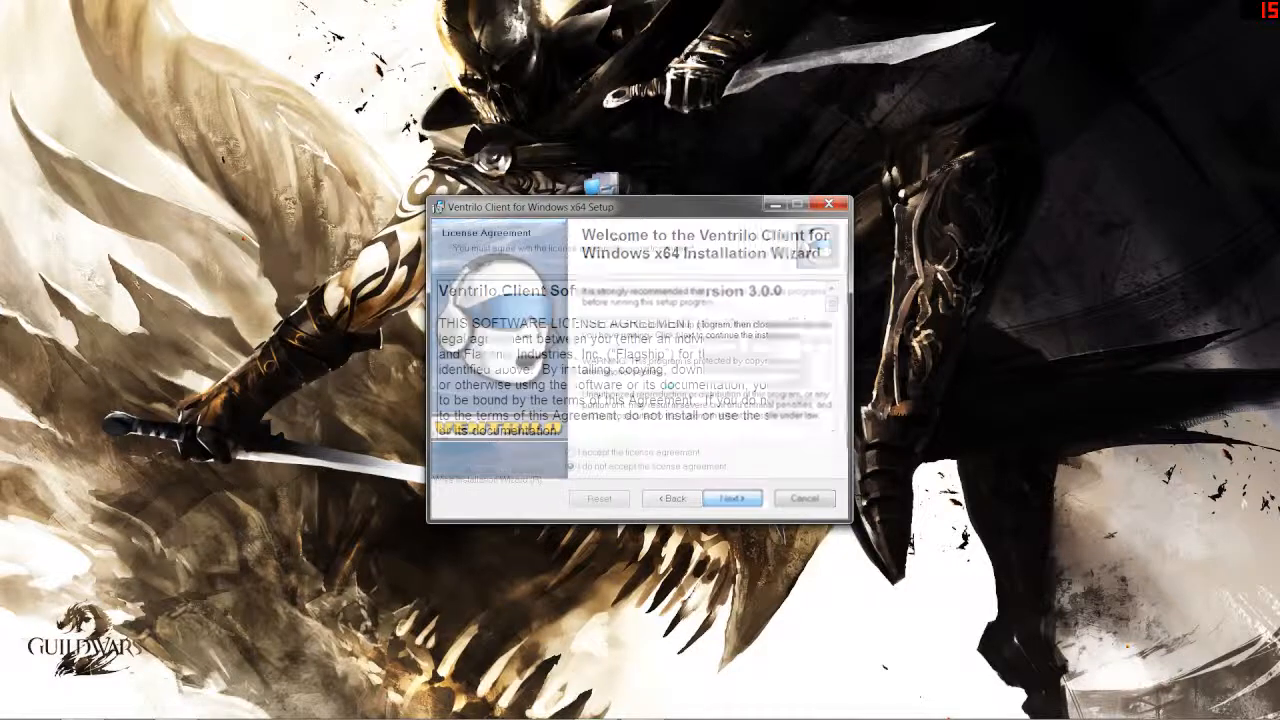
pyautogui.click(578, 452)
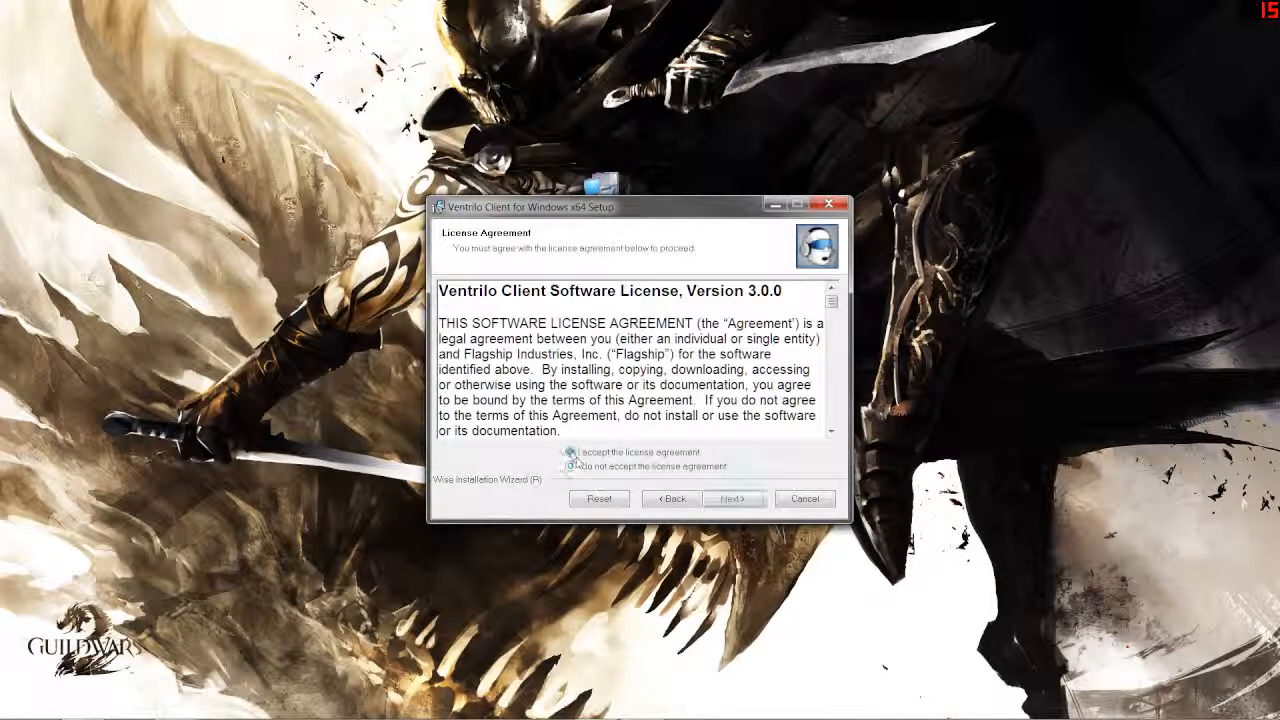
pyautogui.click(731, 501)
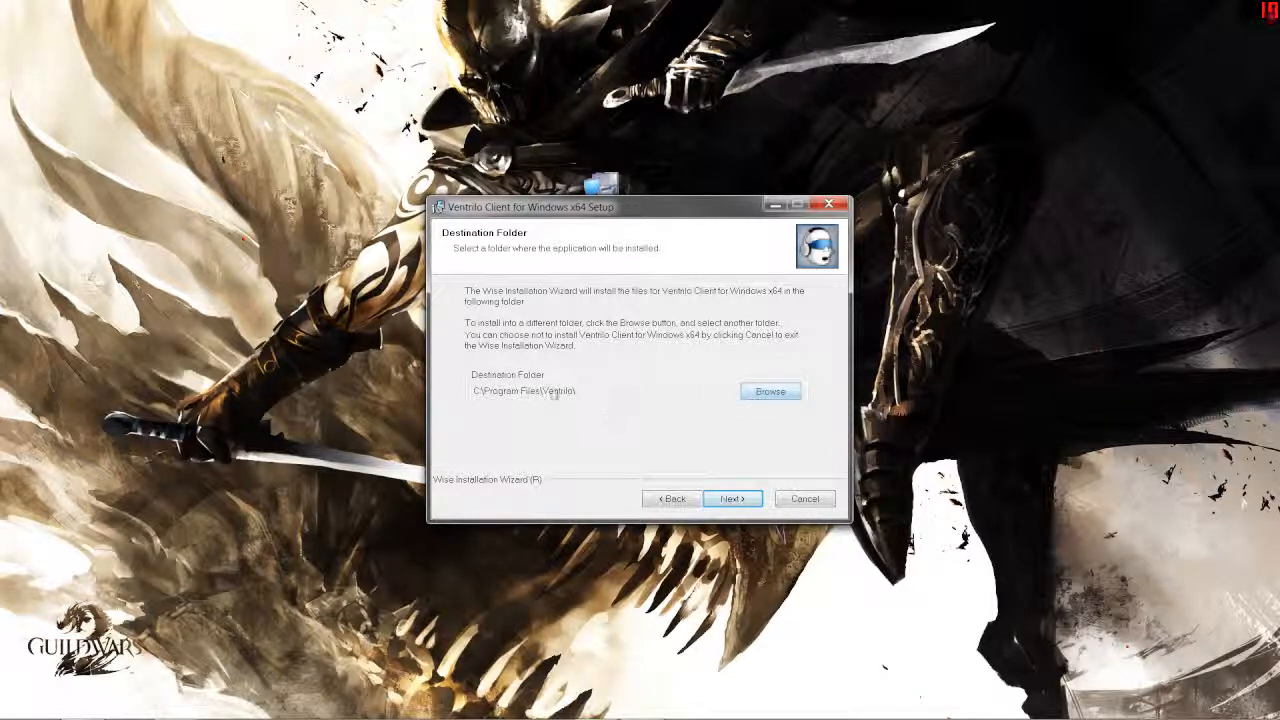
# Install the client into C:\Program Files\Ventrilo\ and finish the installation wizard.
pyautogui.click(727, 499)
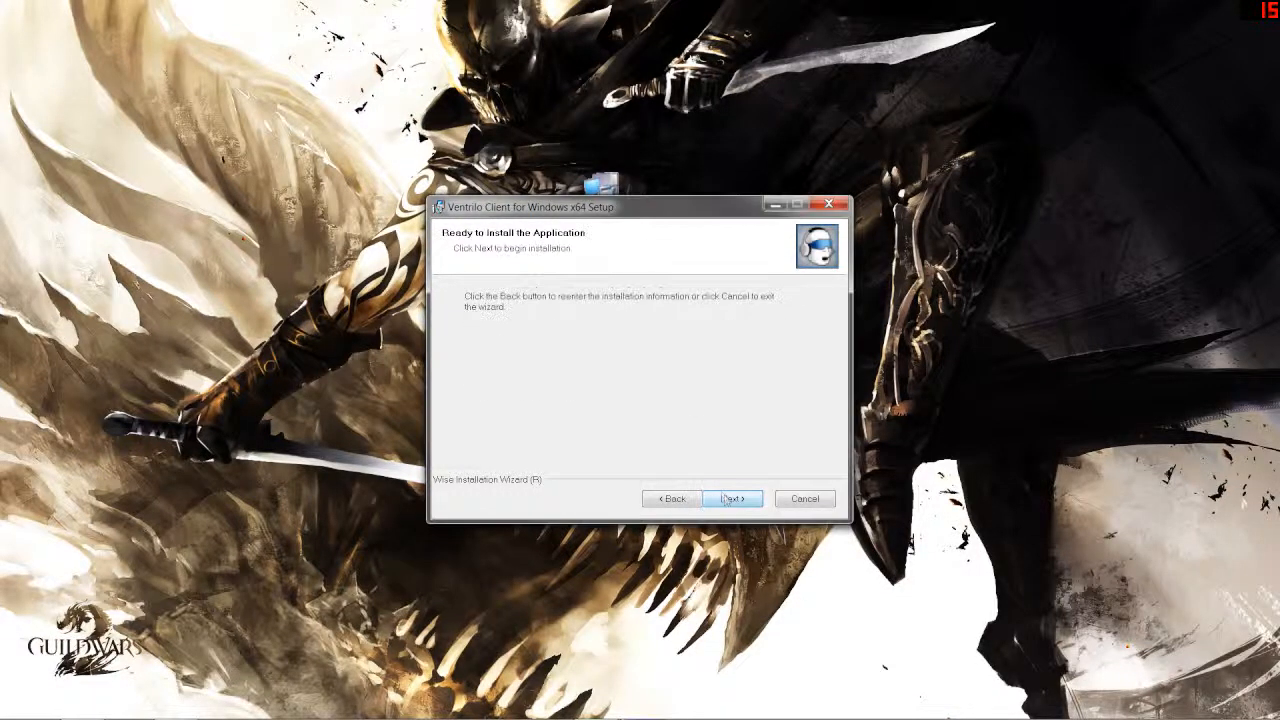
pyautogui.click(732, 499)
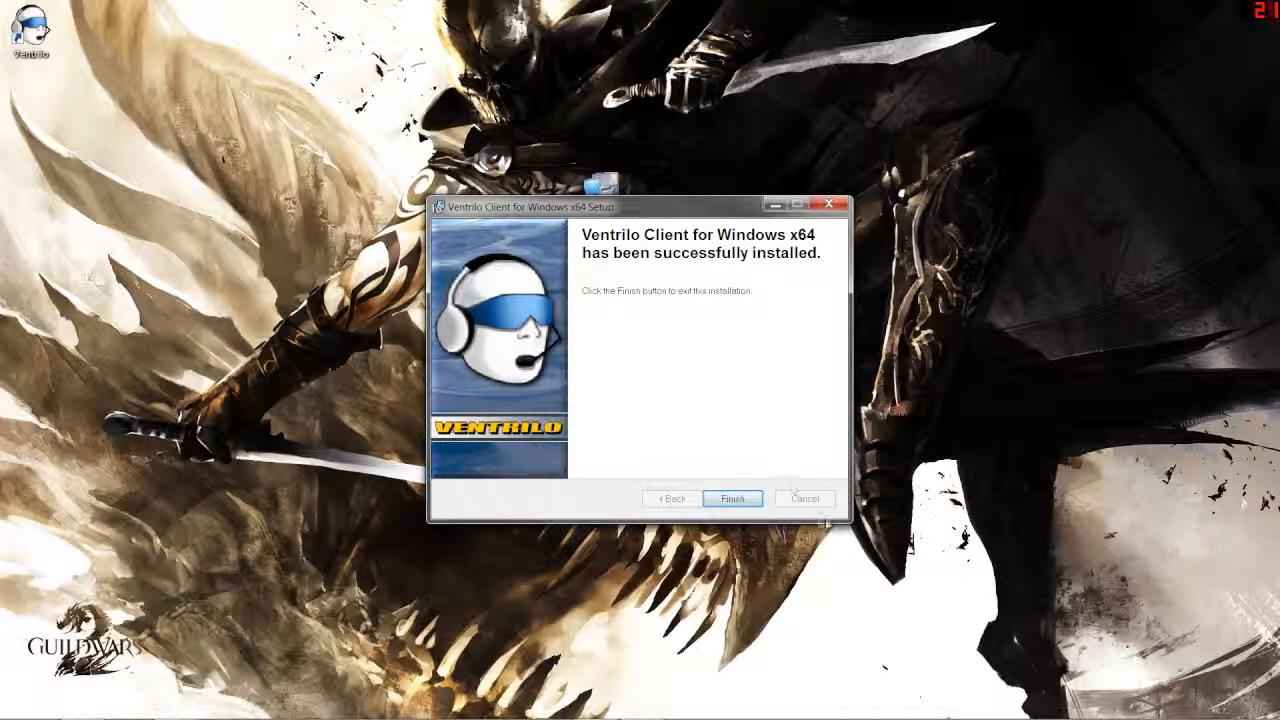
pyautogui.click(733, 500)
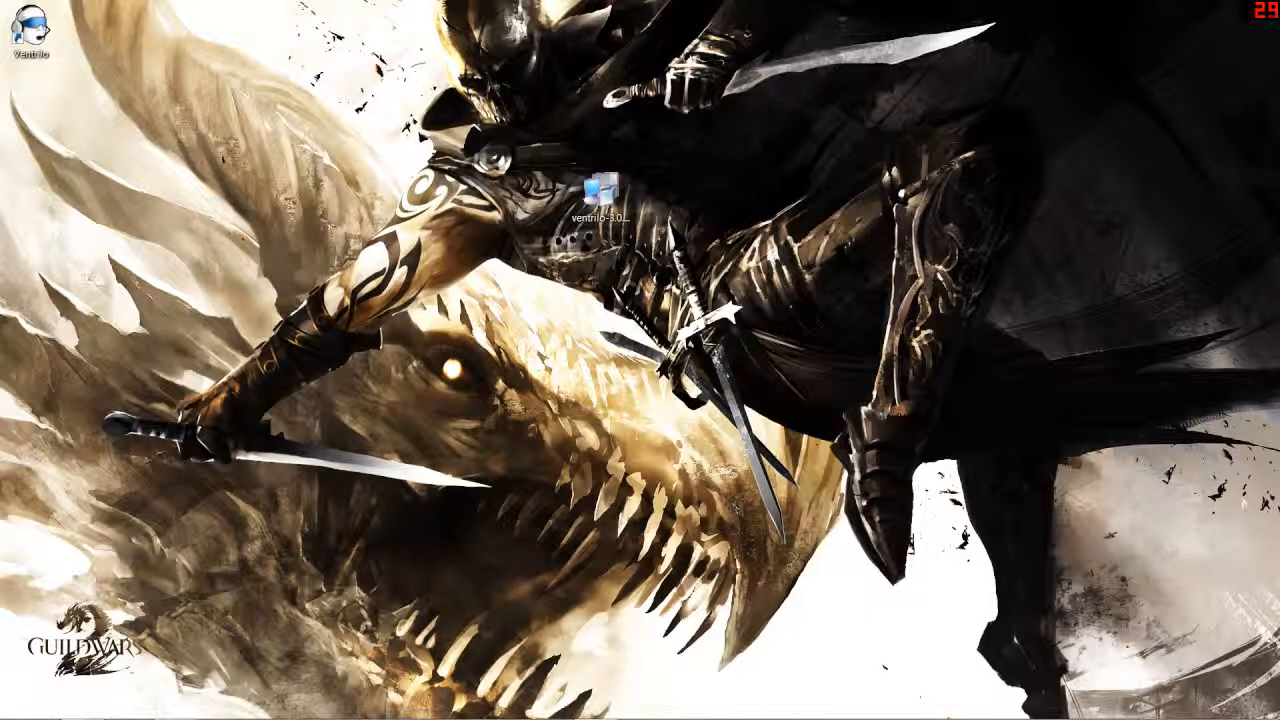
# Move the Ventrilo shortcut to the middle of the desktop and launch Ventrilo.
pyautogui.moveTo(29, 28); pyautogui.dragTo(522, 350)
pyautogui.moveTo(538, 356); pyautogui.dragTo(655, 368)
pyautogui.doubleClick(657, 368)
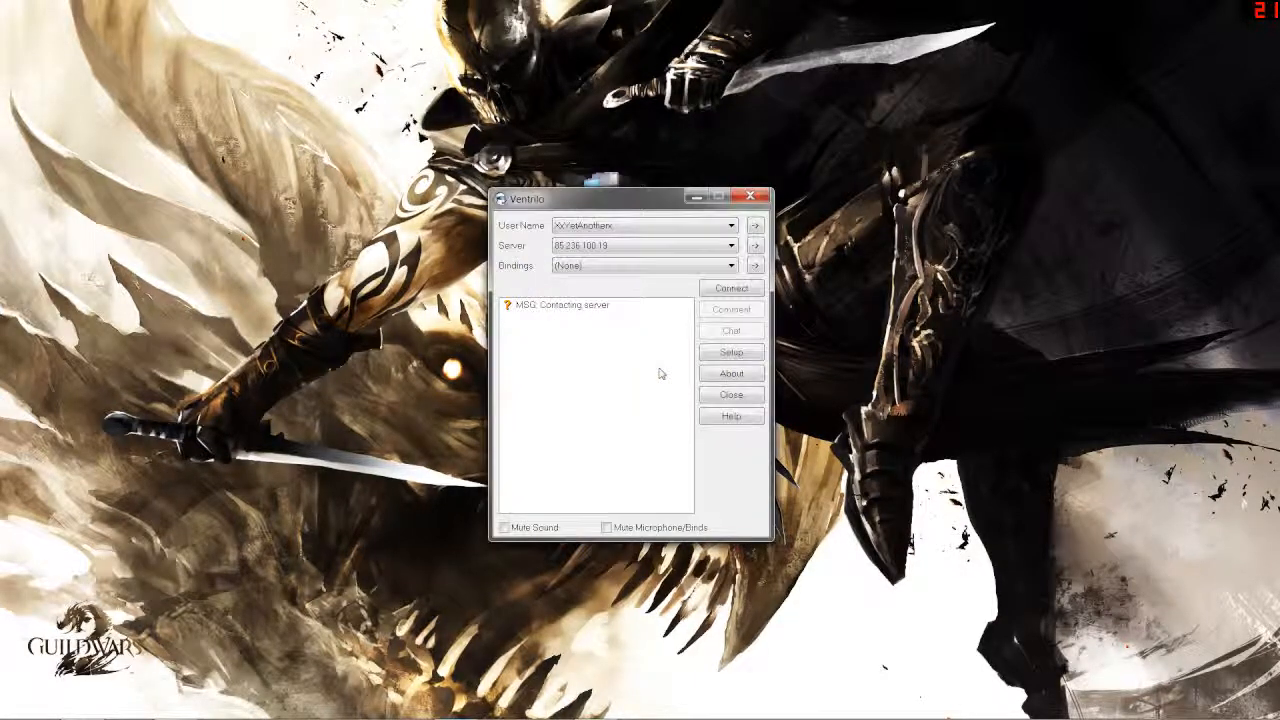
pyautogui.click(709, 229)
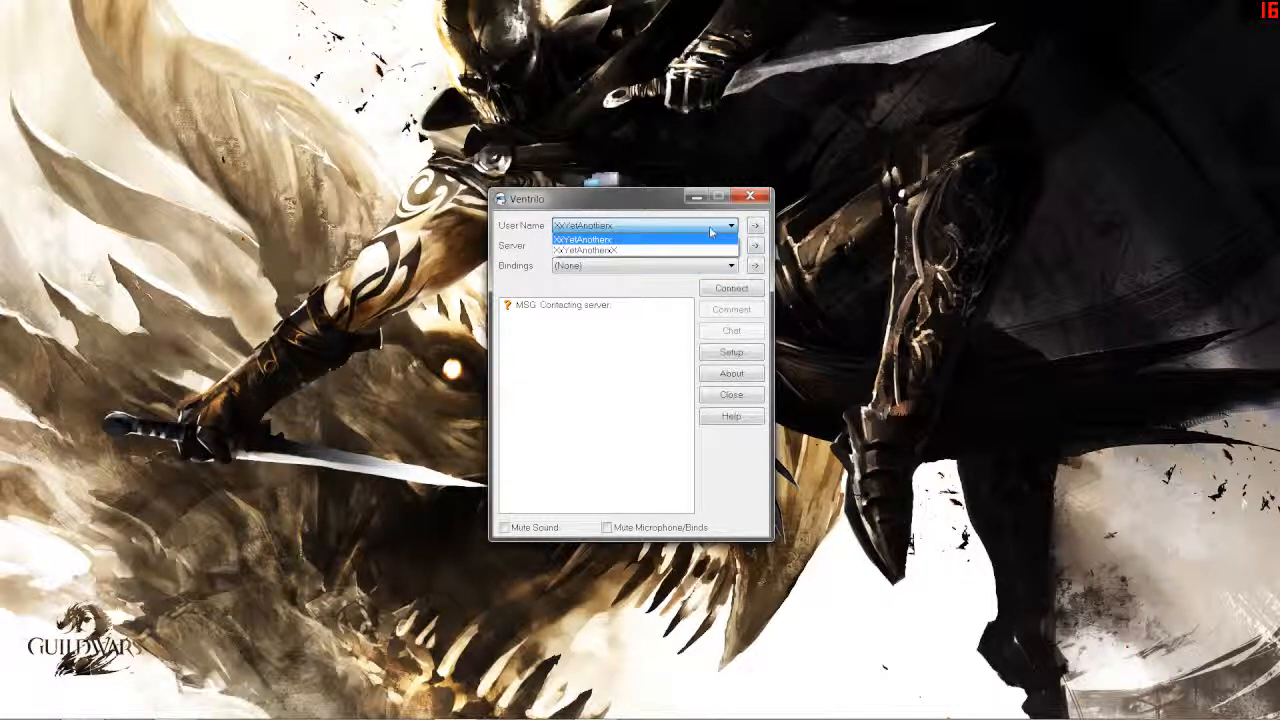
pyautogui.click(697, 247)
pyautogui.click(700, 229)
pyautogui.click(697, 238)
pyautogui.click(696, 230)
pyautogui.click(693, 247)
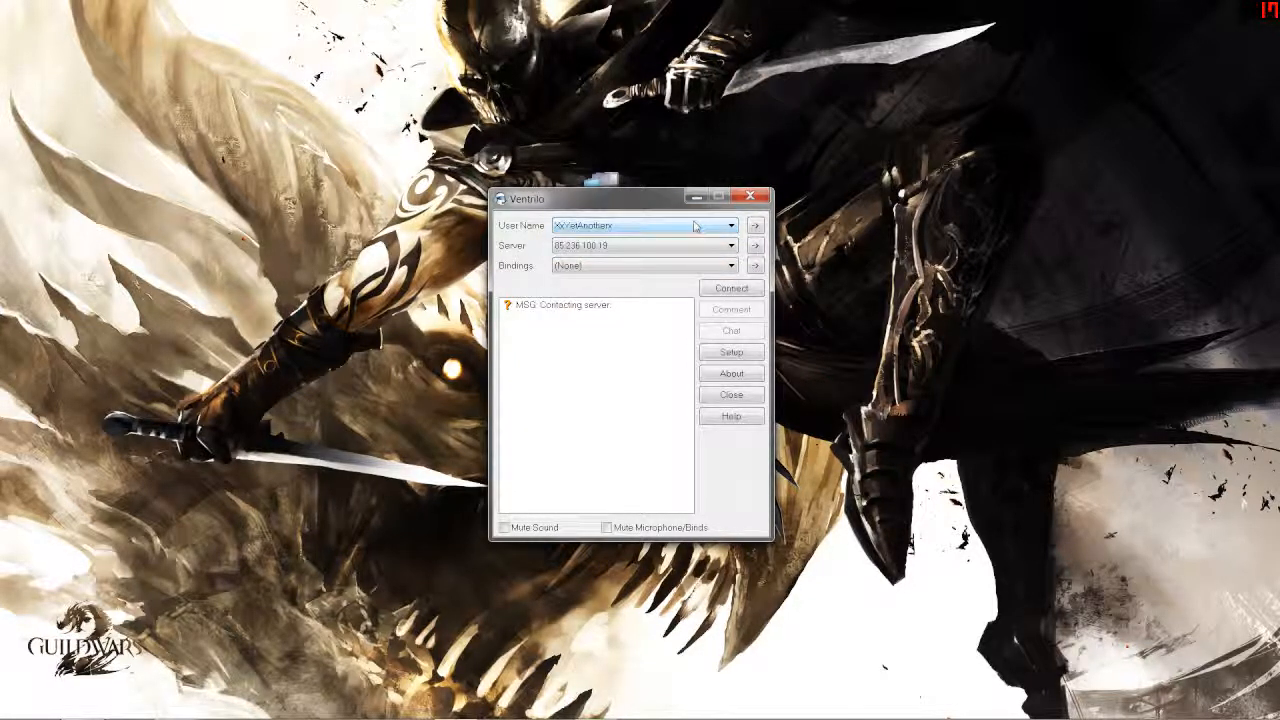
# Create a new Ventrilo user account, enter its user name, and save the user setup.
pyautogui.click(755, 225)
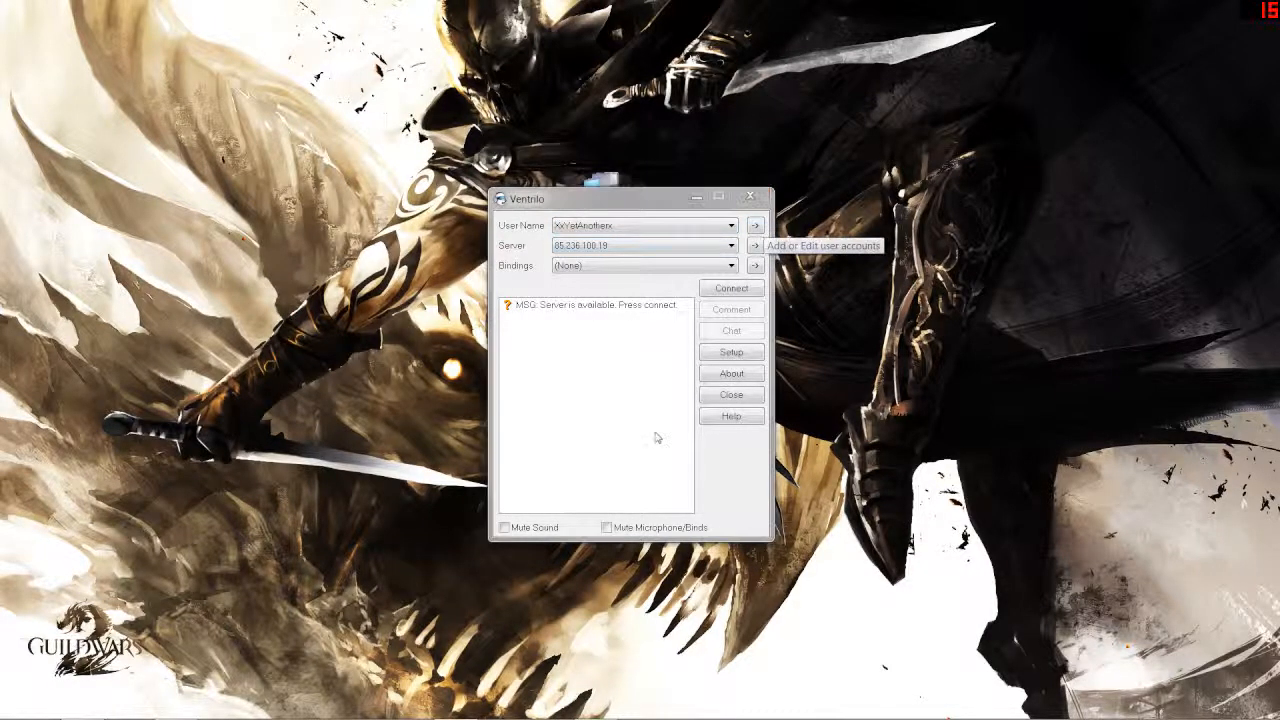
pyautogui.click(535, 318)
pyautogui.click(520, 327)
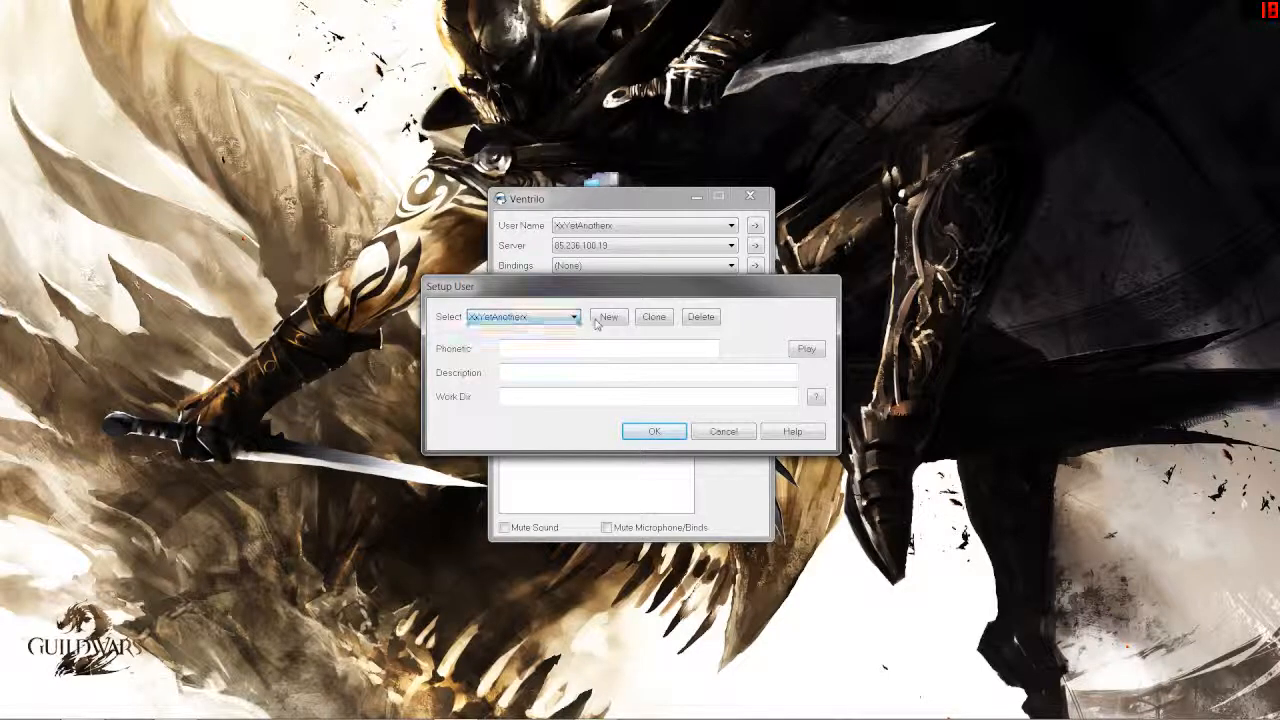
pyautogui.click(608, 316)
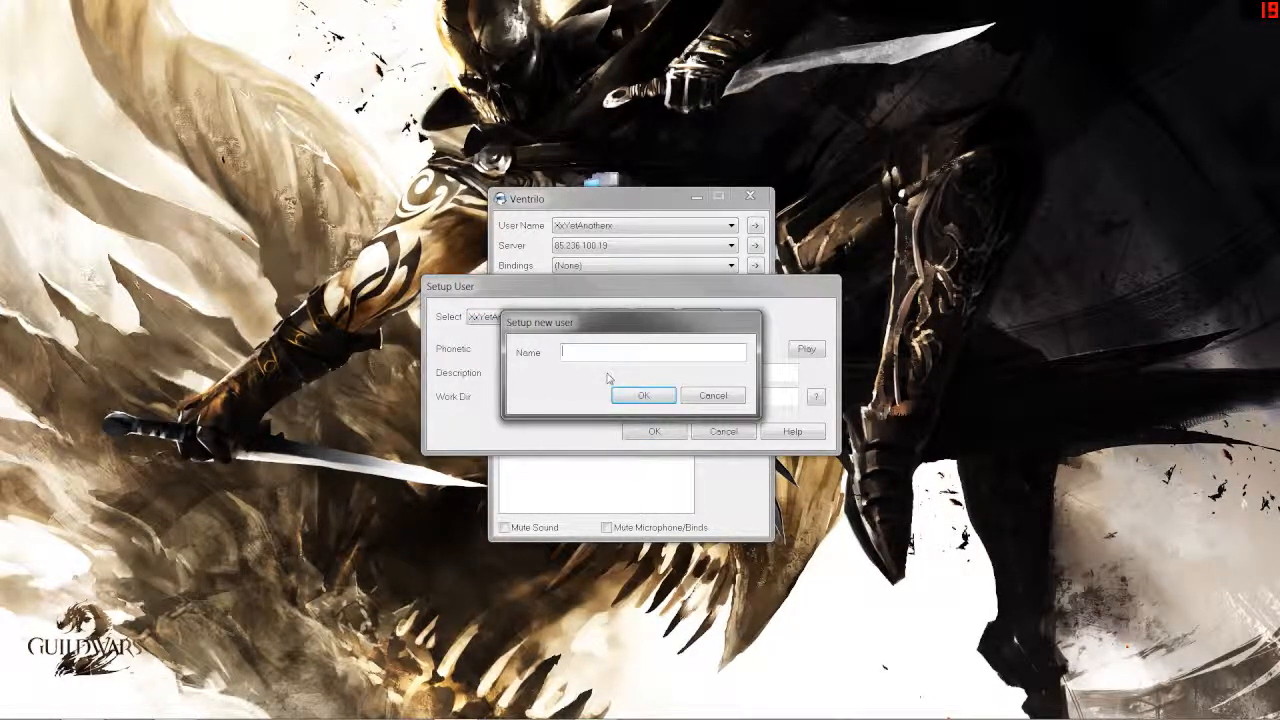
pyautogui.write('gayfacemcfa')
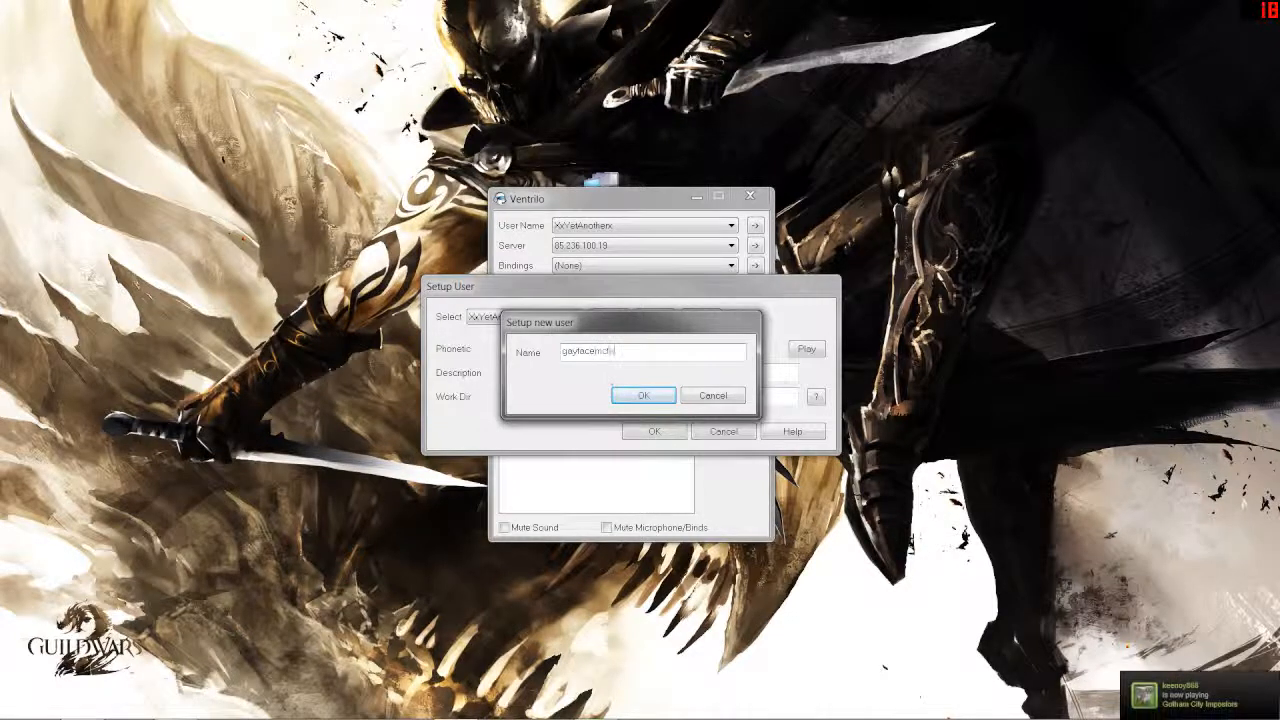
pyautogui.write('ggotpants')
pyautogui.press('Return')
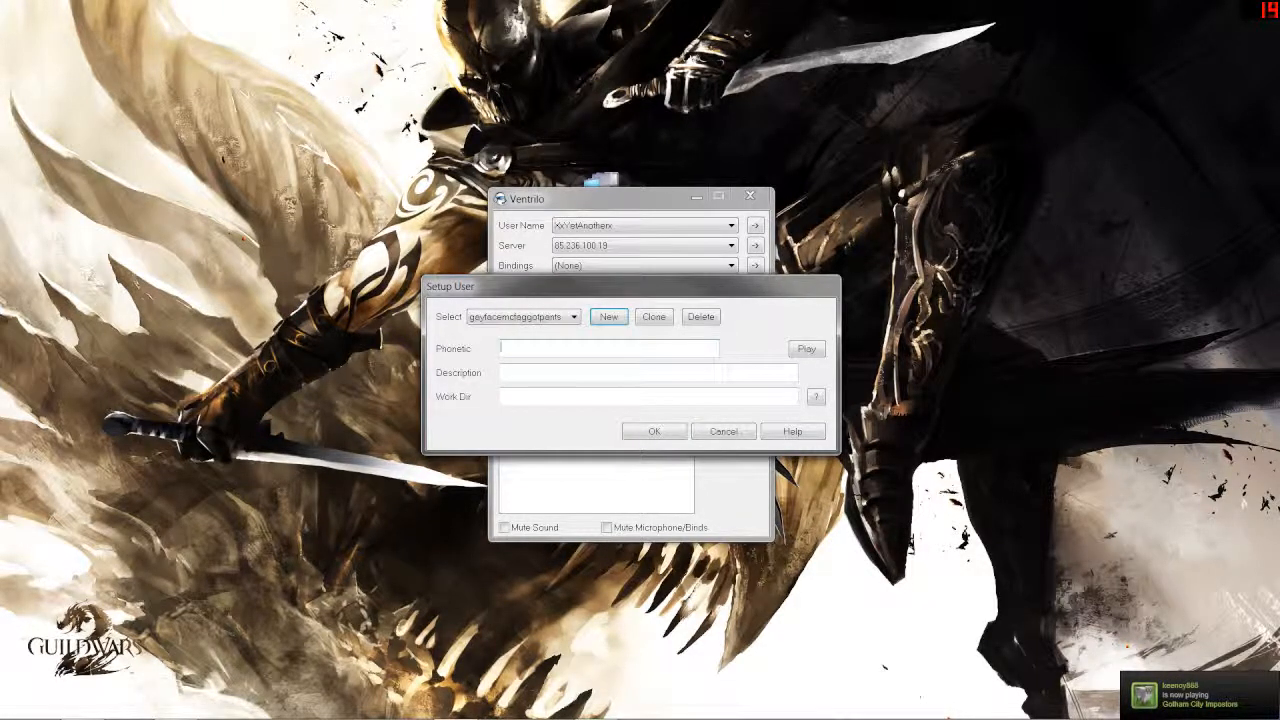
pyautogui.click(655, 432)
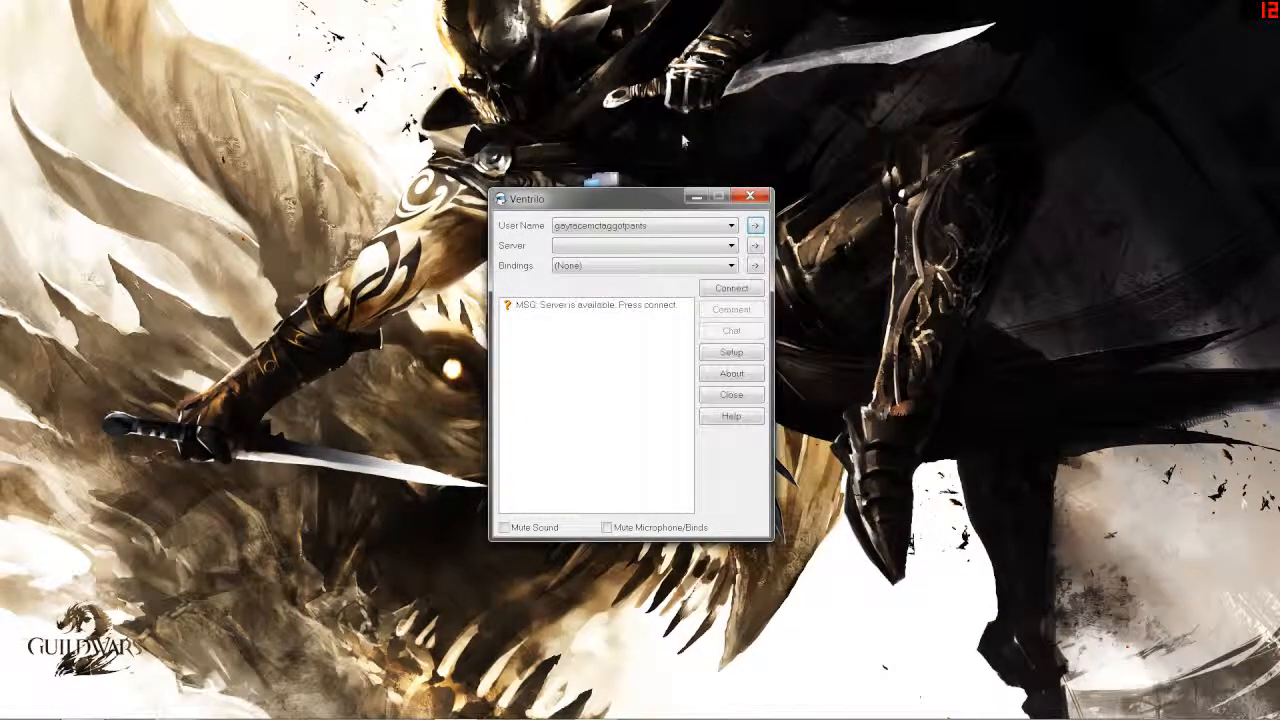
# Create a new server entry named 9 in the Connection Editor.
pyautogui.click(672, 224)
pyautogui.click(647, 247)
pyautogui.click(755, 245)
pyautogui.click(573, 264)
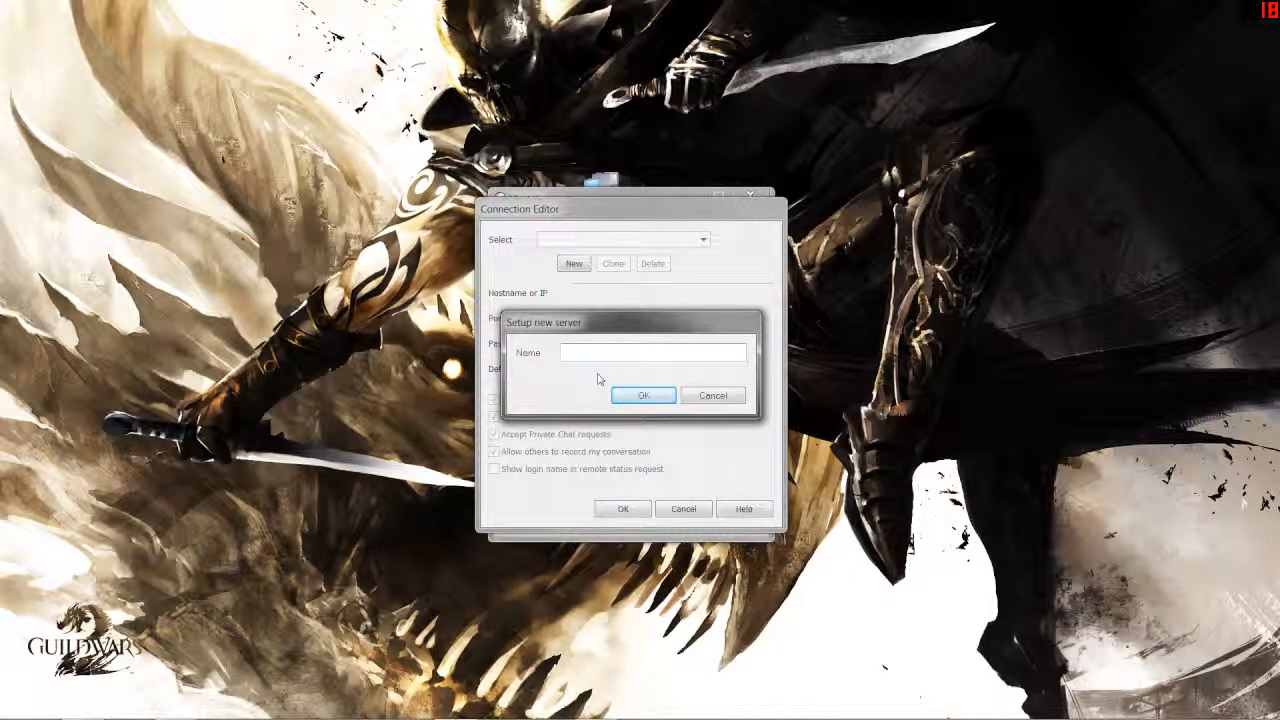
pyautogui.write('9')
pyautogui.press('Return')
pyautogui.press('Tab')
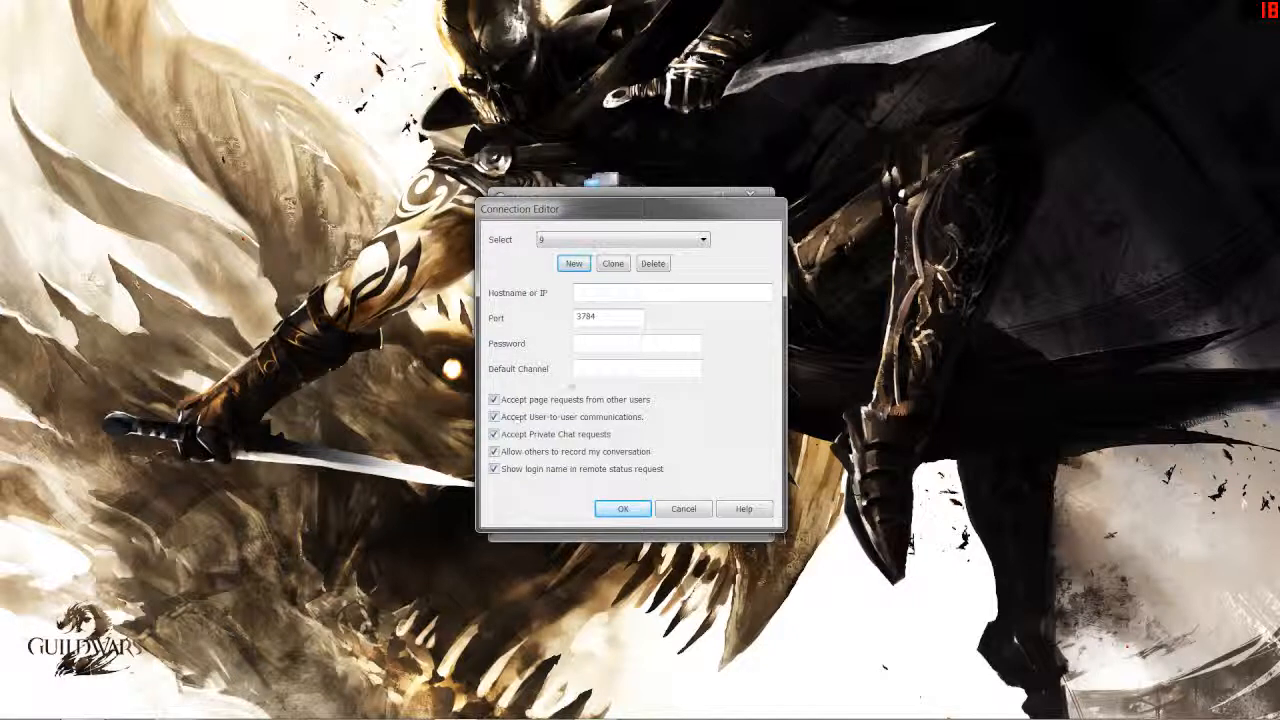
# Try out default channel names for the new server entry, clear them, and discard the entry.
pyautogui.click(591, 346)
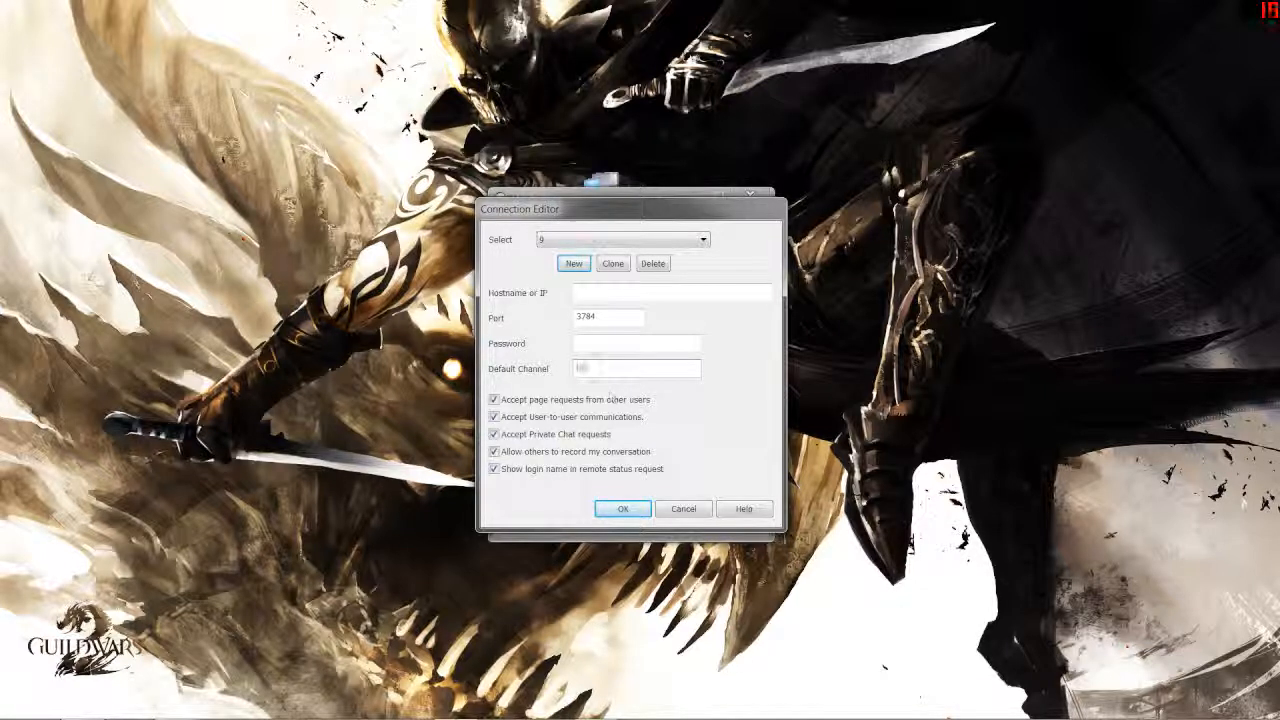
pyautogui.write('Lounge')
pyautogui.press('BackSpace')
pyautogui.press('BackSpace')
pyautogui.press('BackSpace')
pyautogui.press('BackSpace')
pyautogui.press('BackSpace')
pyautogui.write('General')
pyautogui.press('BackSpace')
pyautogui.press('BackSpace')
pyautogui.press('BackSpace')
pyautogui.press('BackSpace')
pyautogui.press('BackSpace')
pyautogui.press('BackSpace')
pyautogui.press('BackSpace')
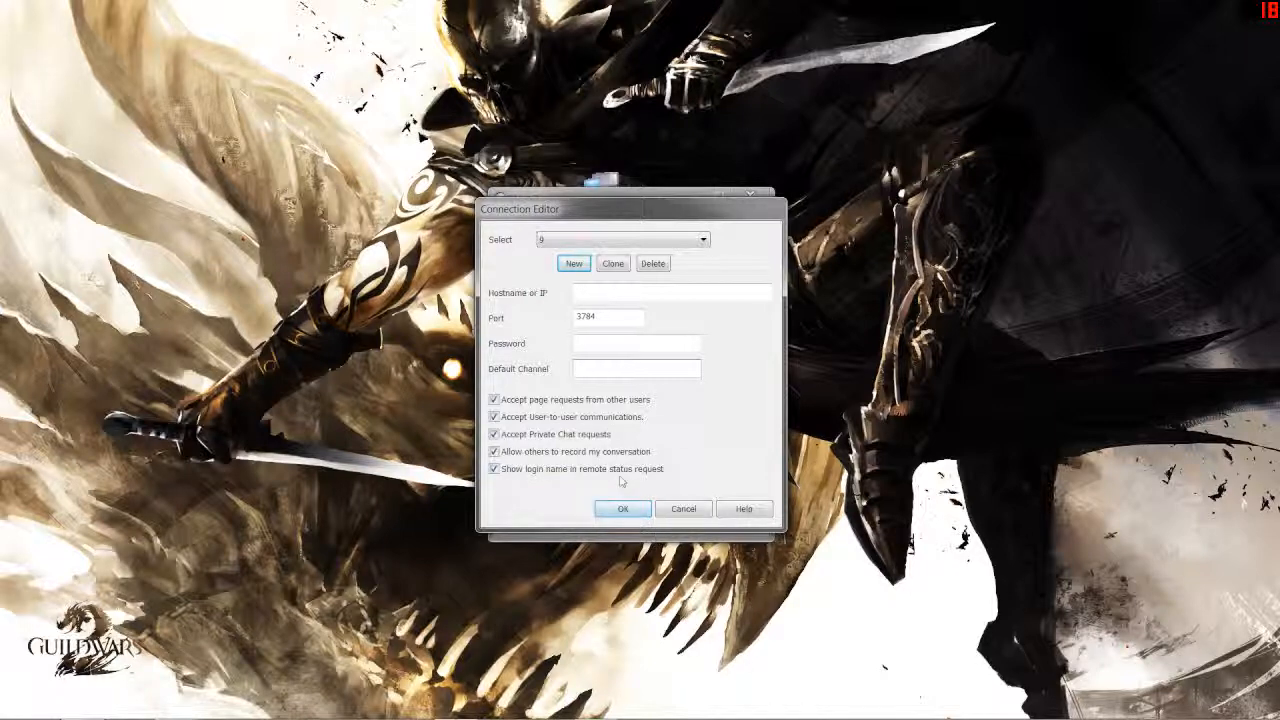
pyautogui.click(683, 509)
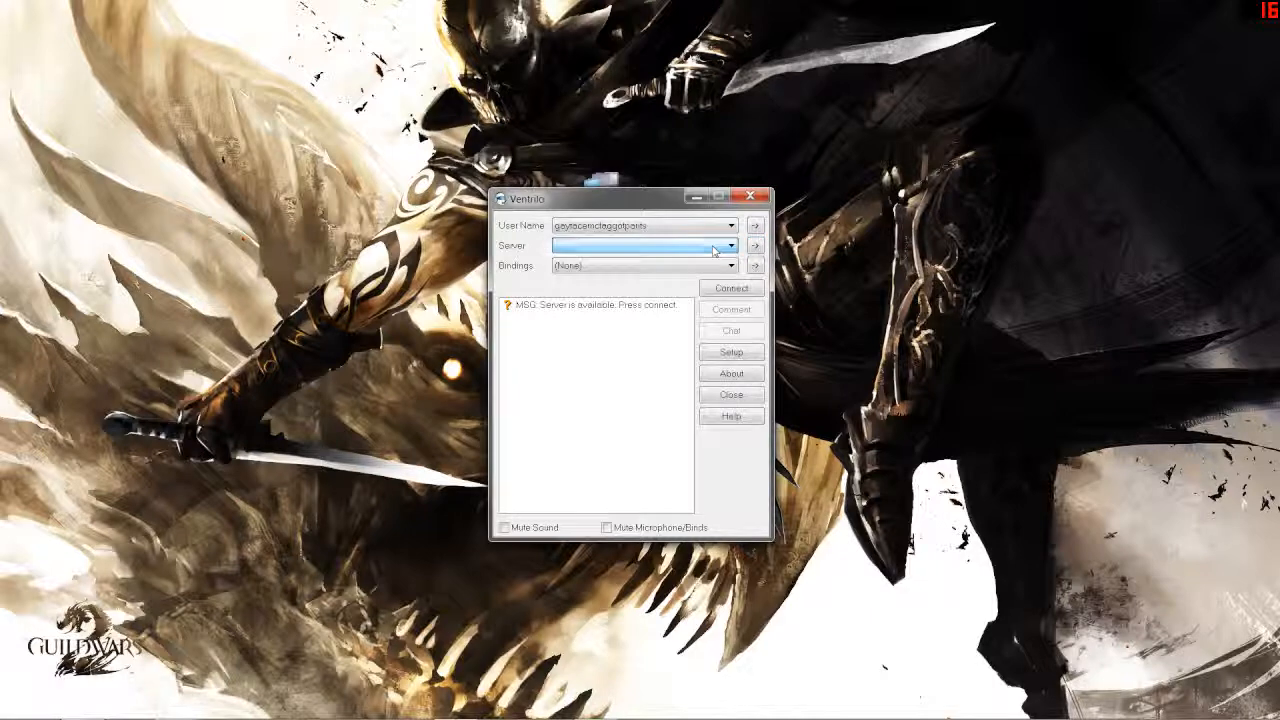
# In the voice setup, set the output device to Speakers (3- Yeti Stereo Microphone).
pyautogui.click(738, 357)
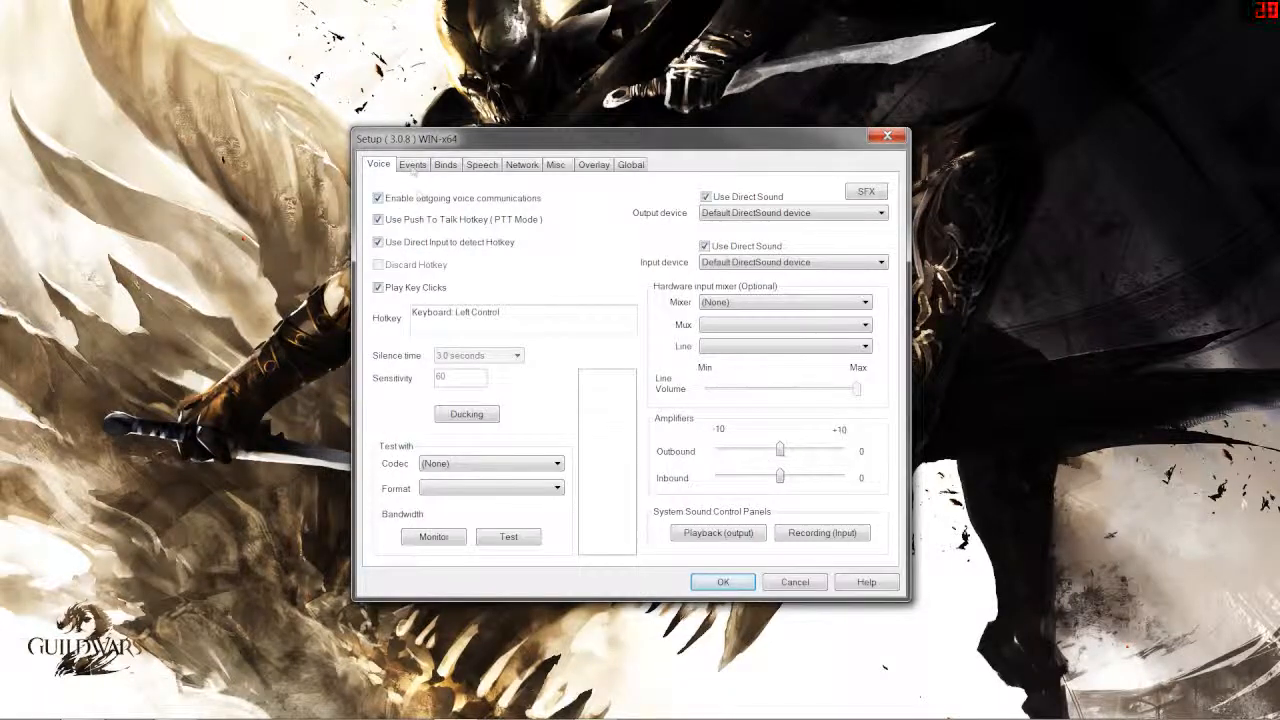
pyautogui.click(729, 222)
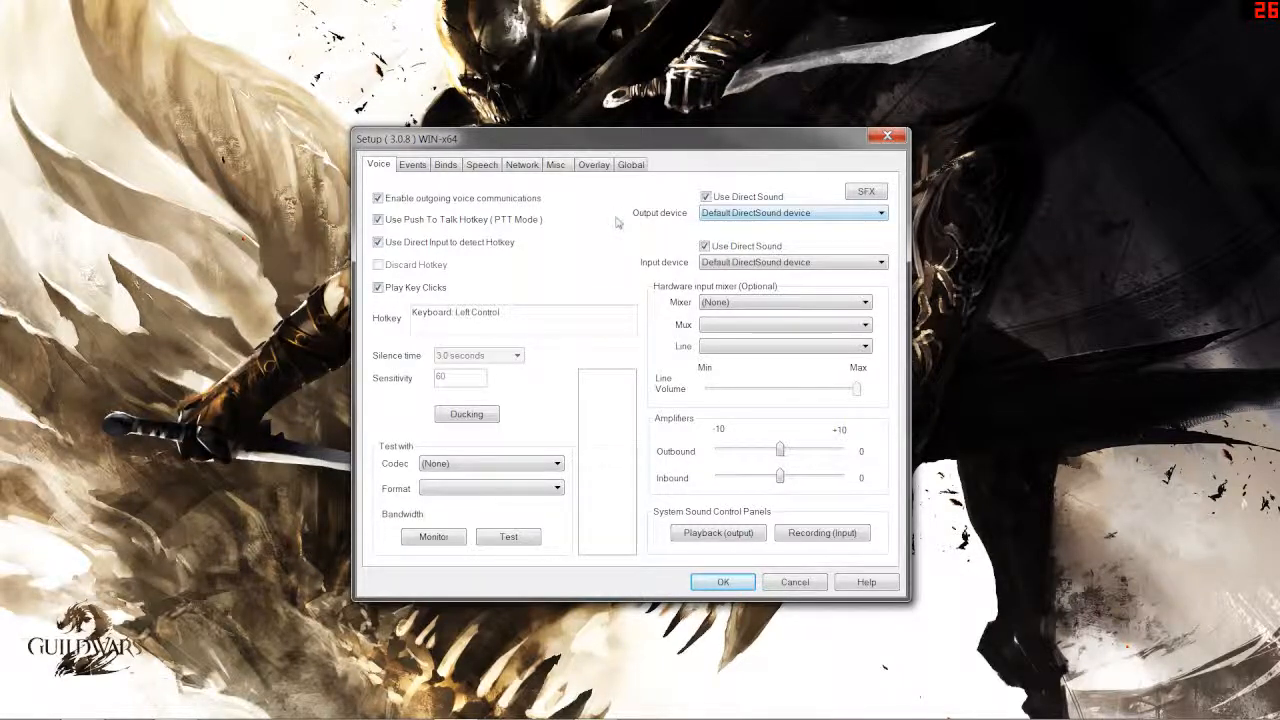
pyautogui.click(755, 214)
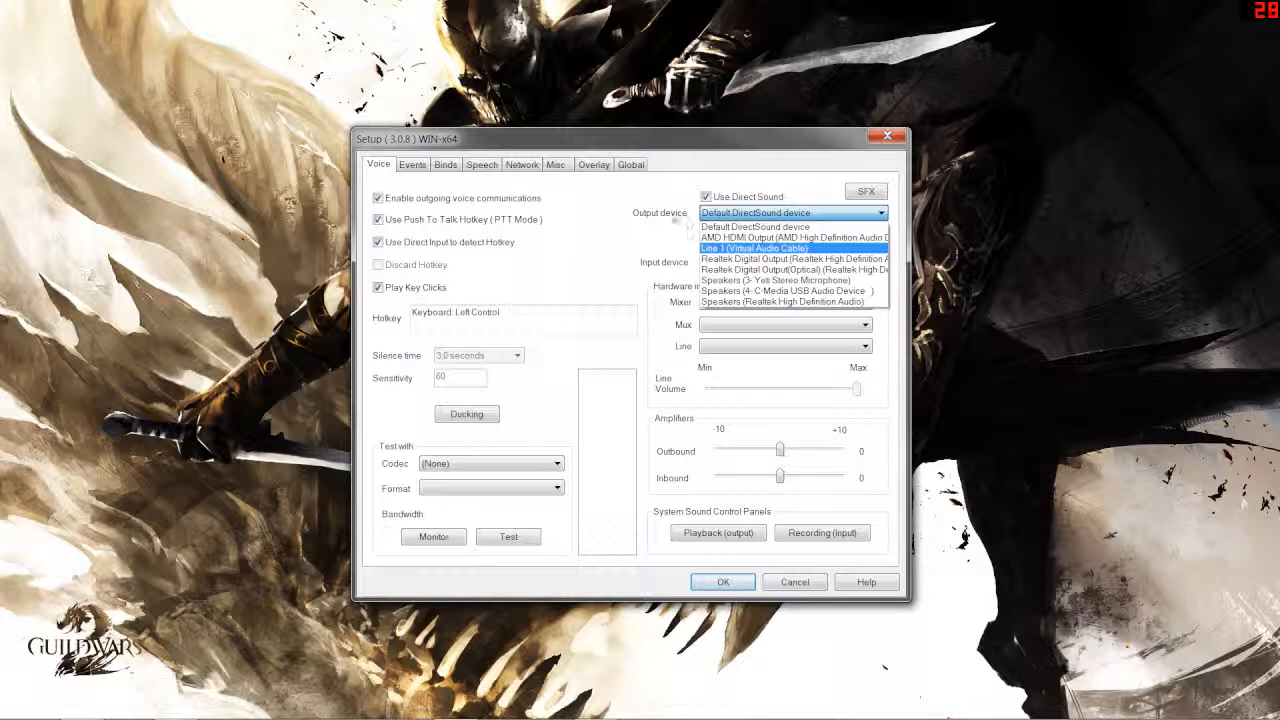
pyautogui.click(745, 281)
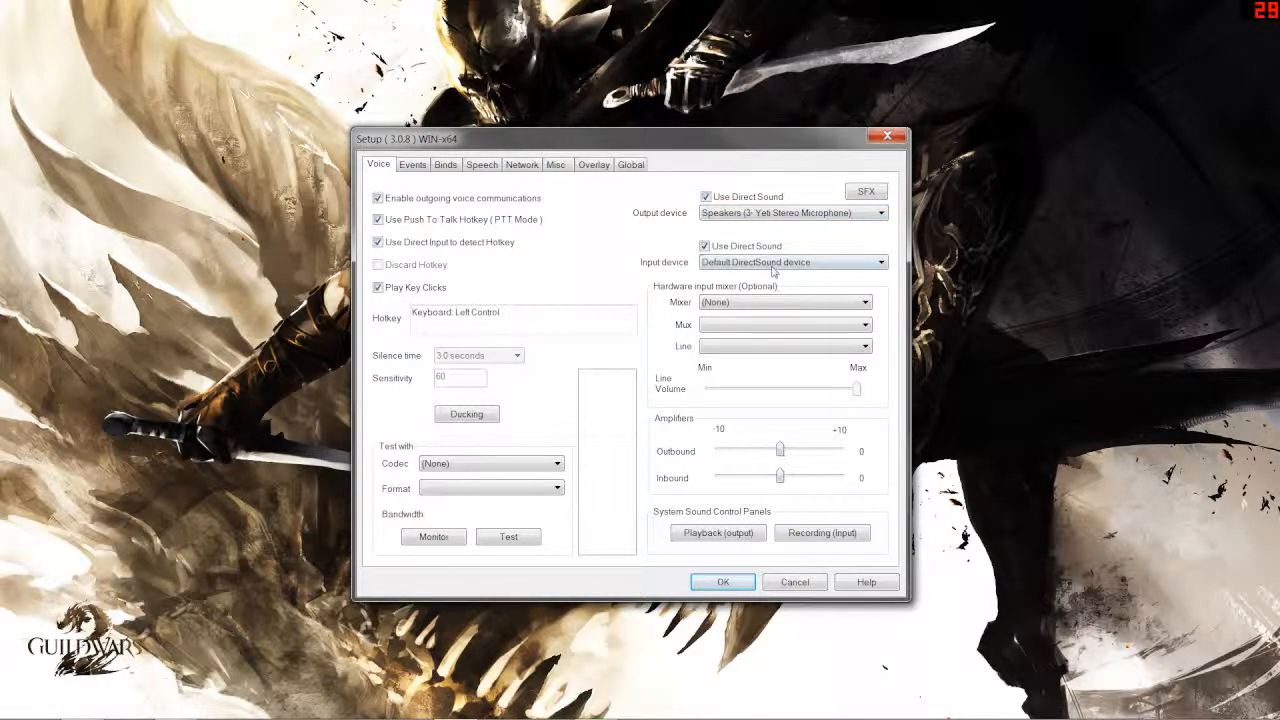
# Set the input device to Microphone (3- Yeti Stereo Microphone), turn off the Push To Talk hotkey, and save the setup.
pyautogui.click(773, 263)
pyautogui.click(780, 297)
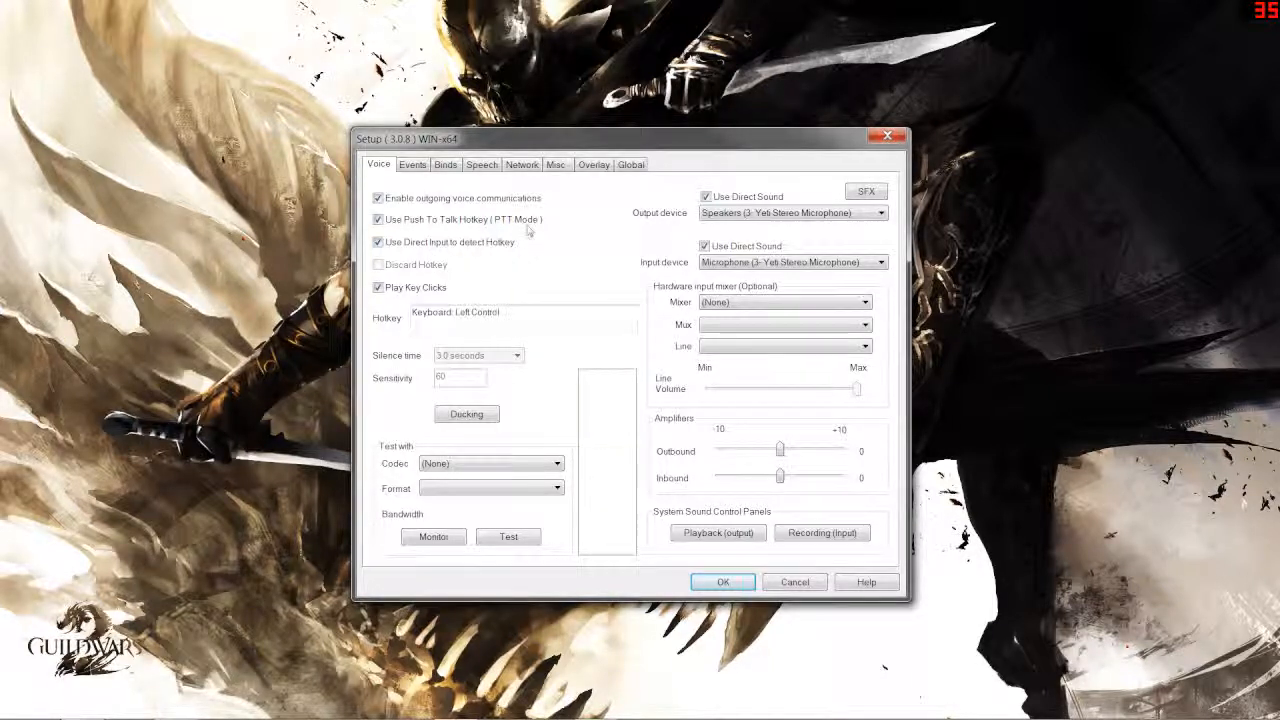
pyautogui.click(380, 221)
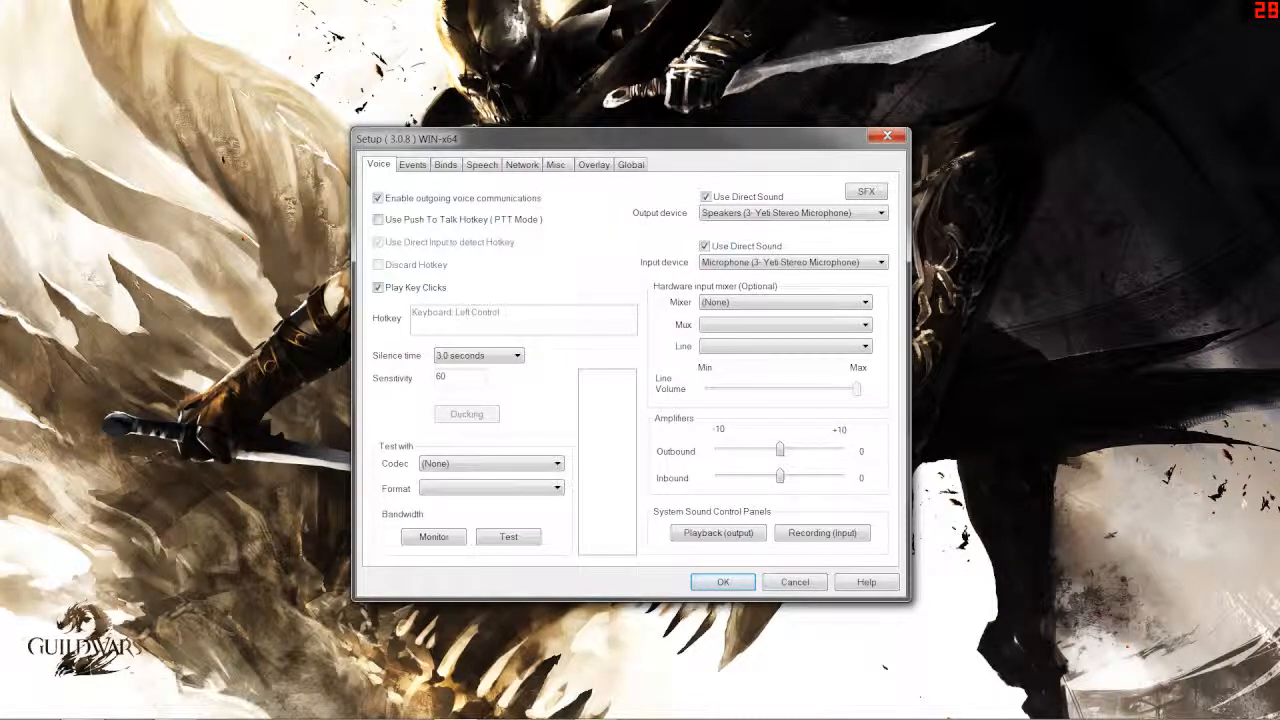
pyautogui.press('Return')
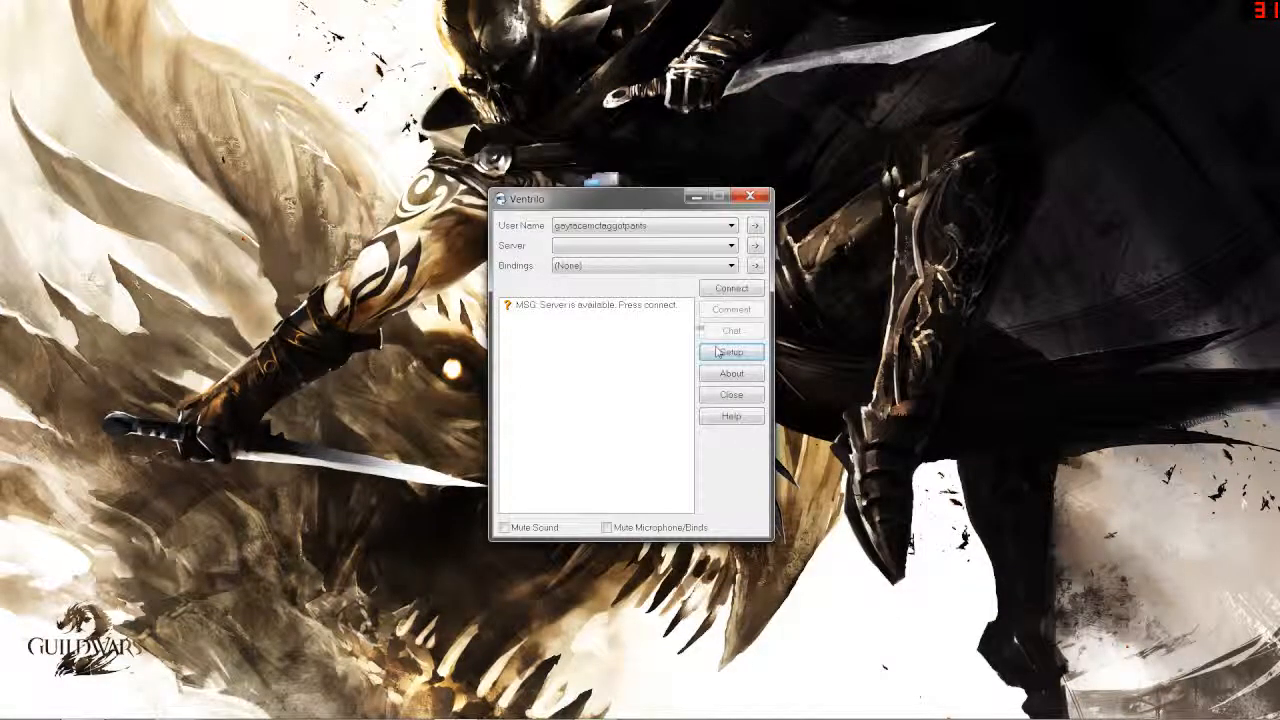
pyautogui.click(695, 247)
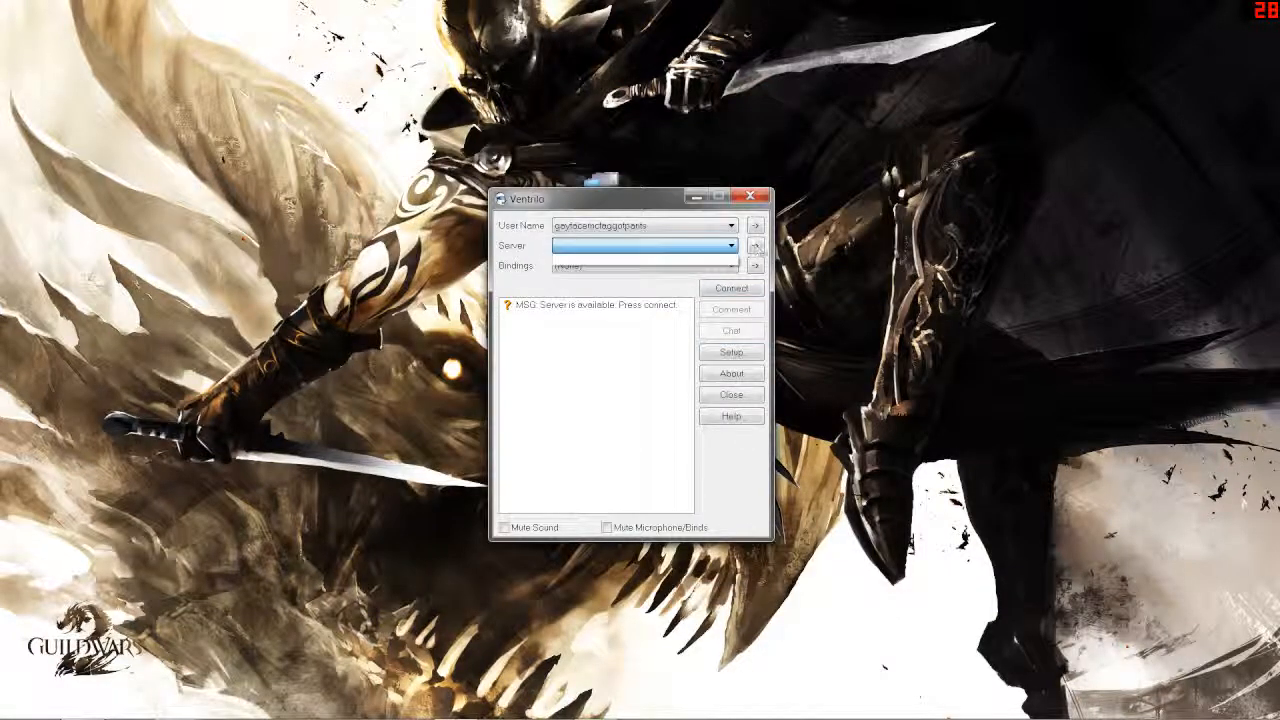
pyautogui.click(755, 245)
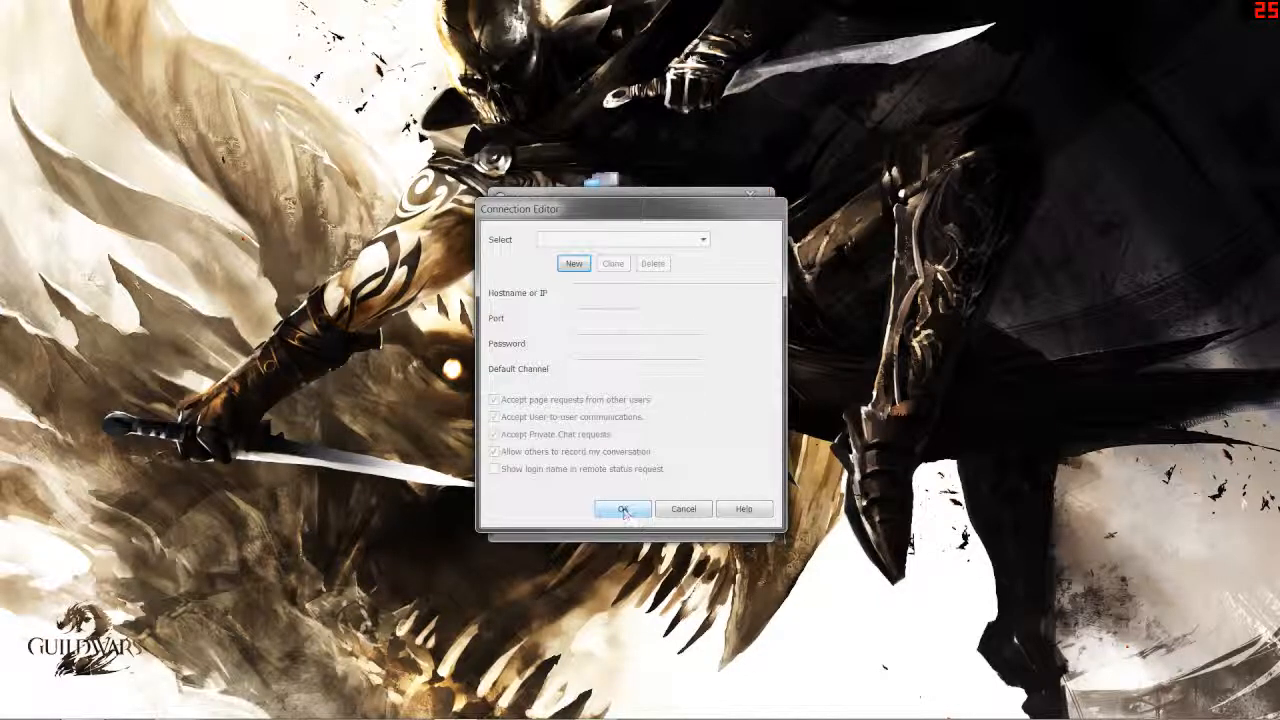
pyautogui.click(623, 510)
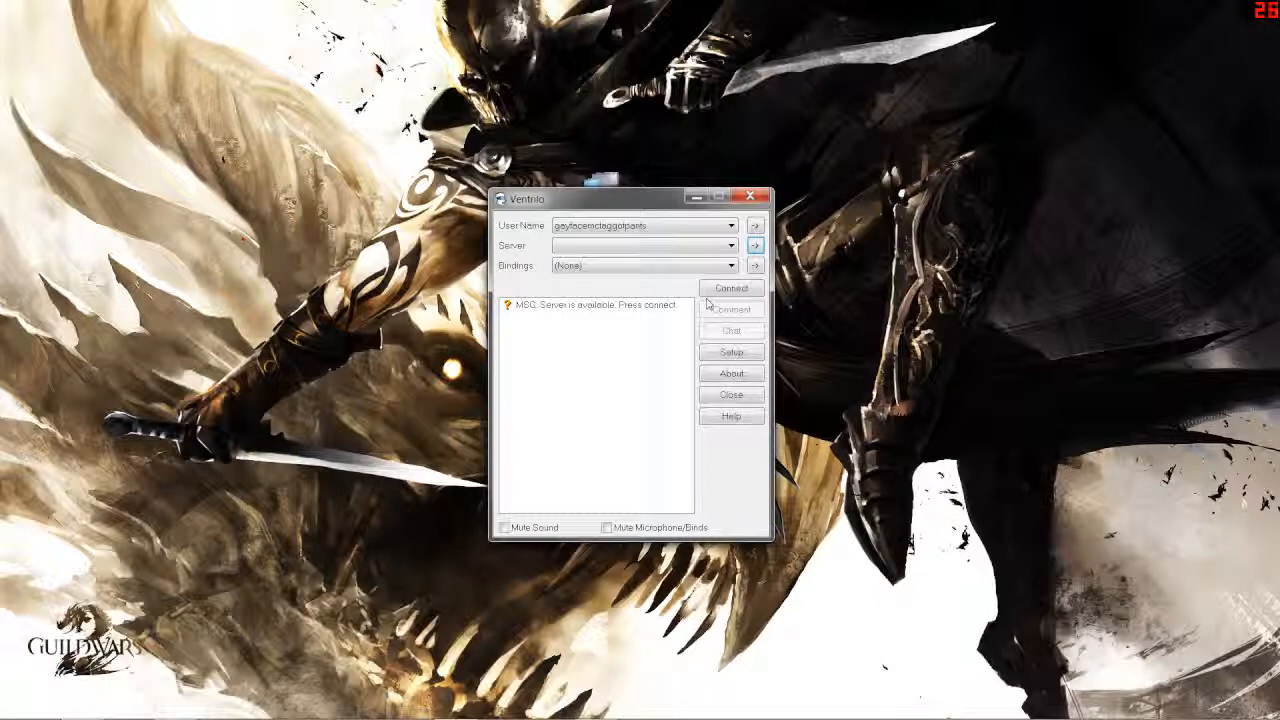
# In the voice setup, set the silence time to 1.0 seconds and the sensitivity to 3, and save.
pyautogui.click(746, 356)
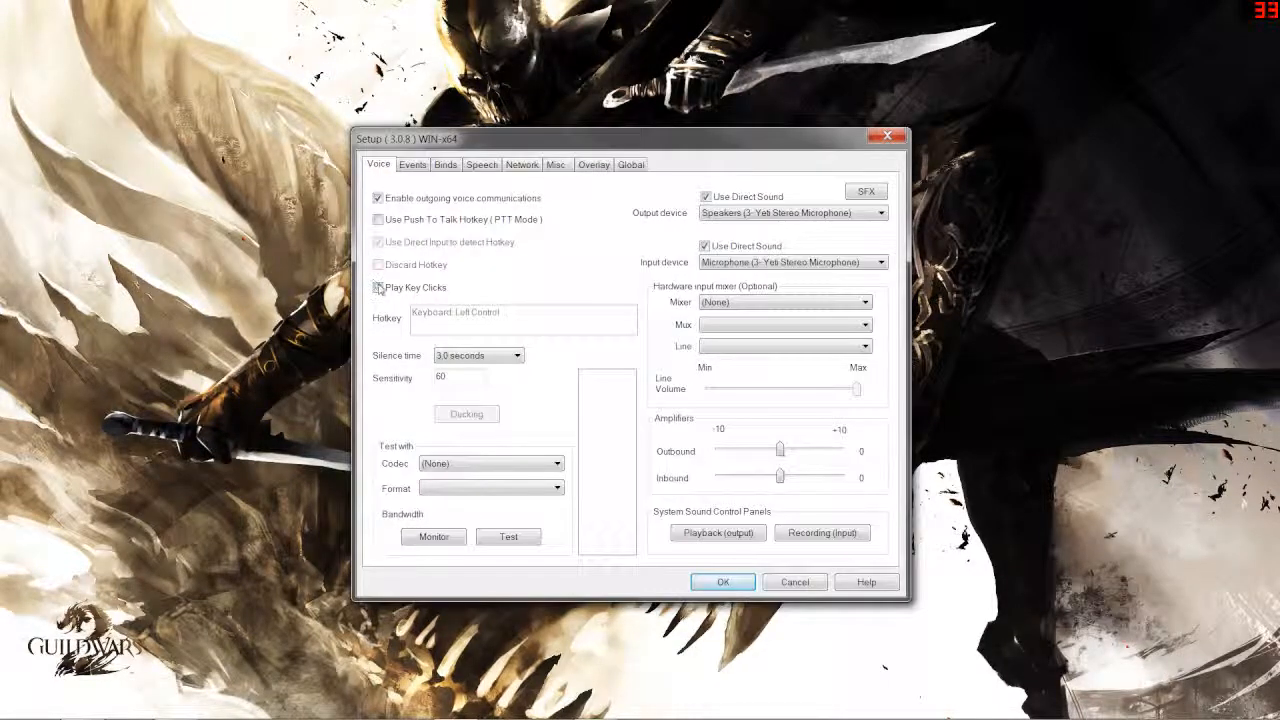
pyautogui.click(462, 355)
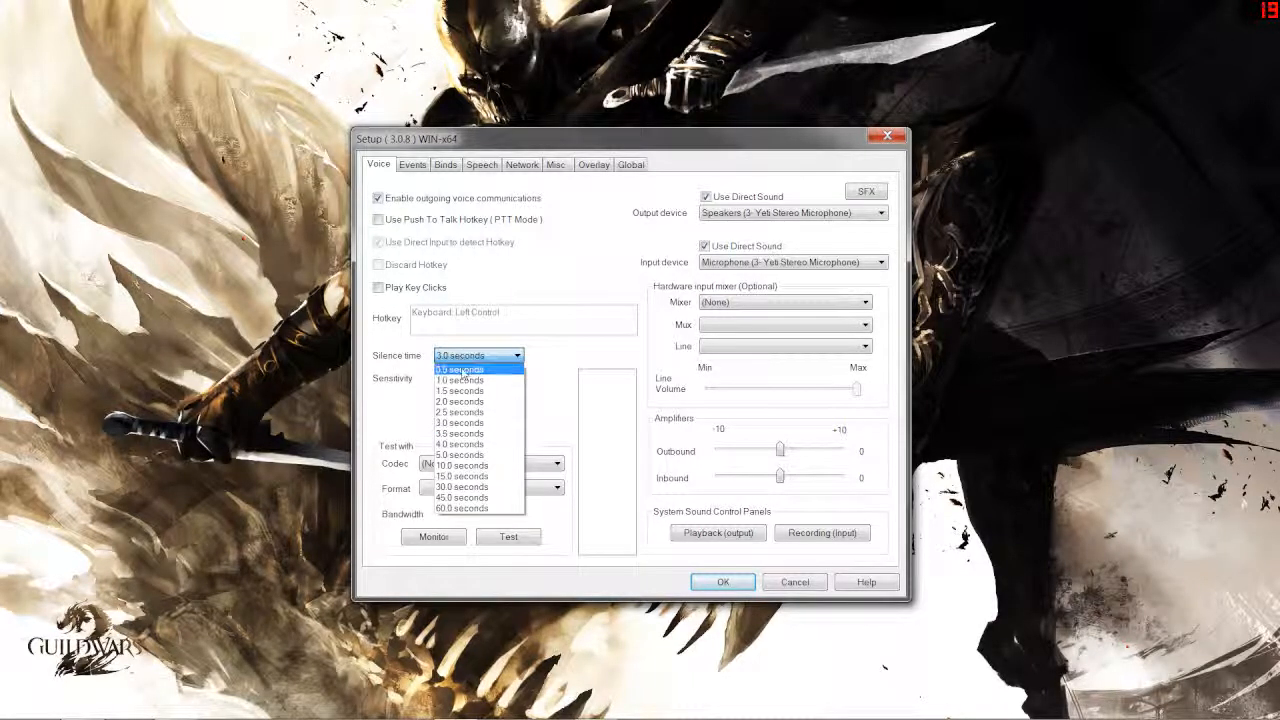
pyautogui.click(466, 380)
pyautogui.moveTo(450, 377); pyautogui.dragTo(346, 376)
pyautogui.write('1')
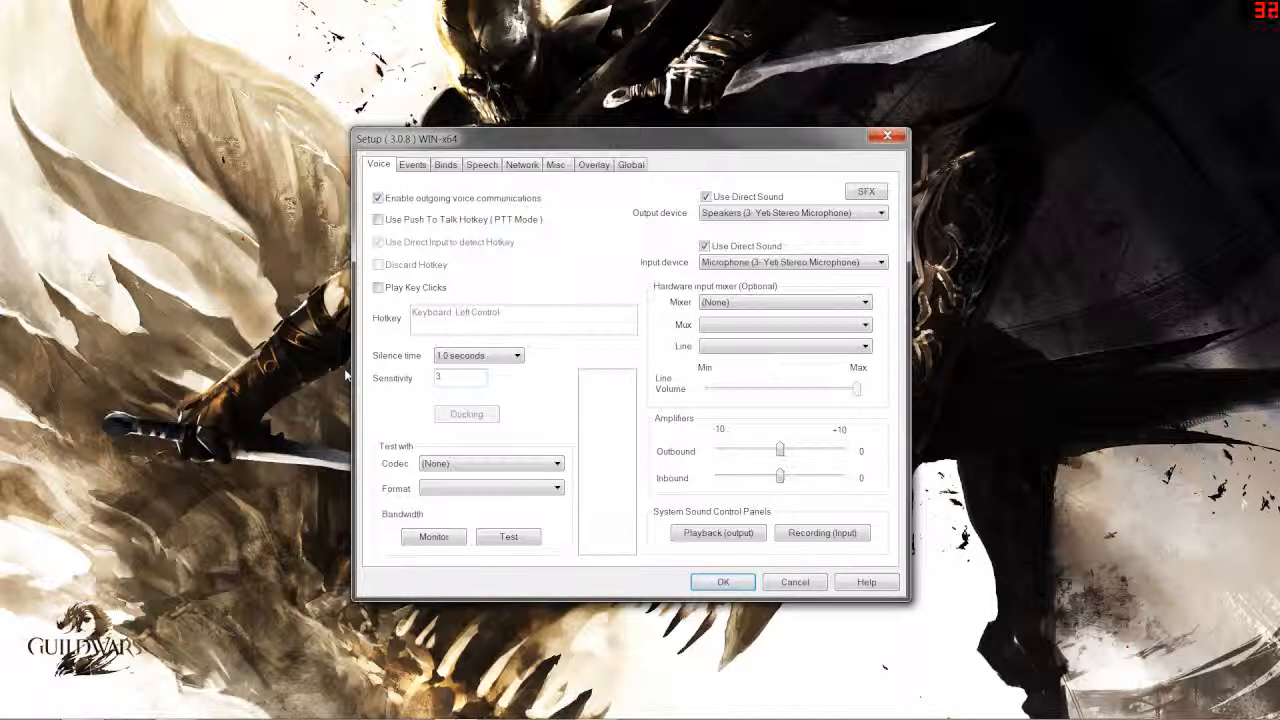
pyautogui.click(712, 578)
pyautogui.click(601, 372)
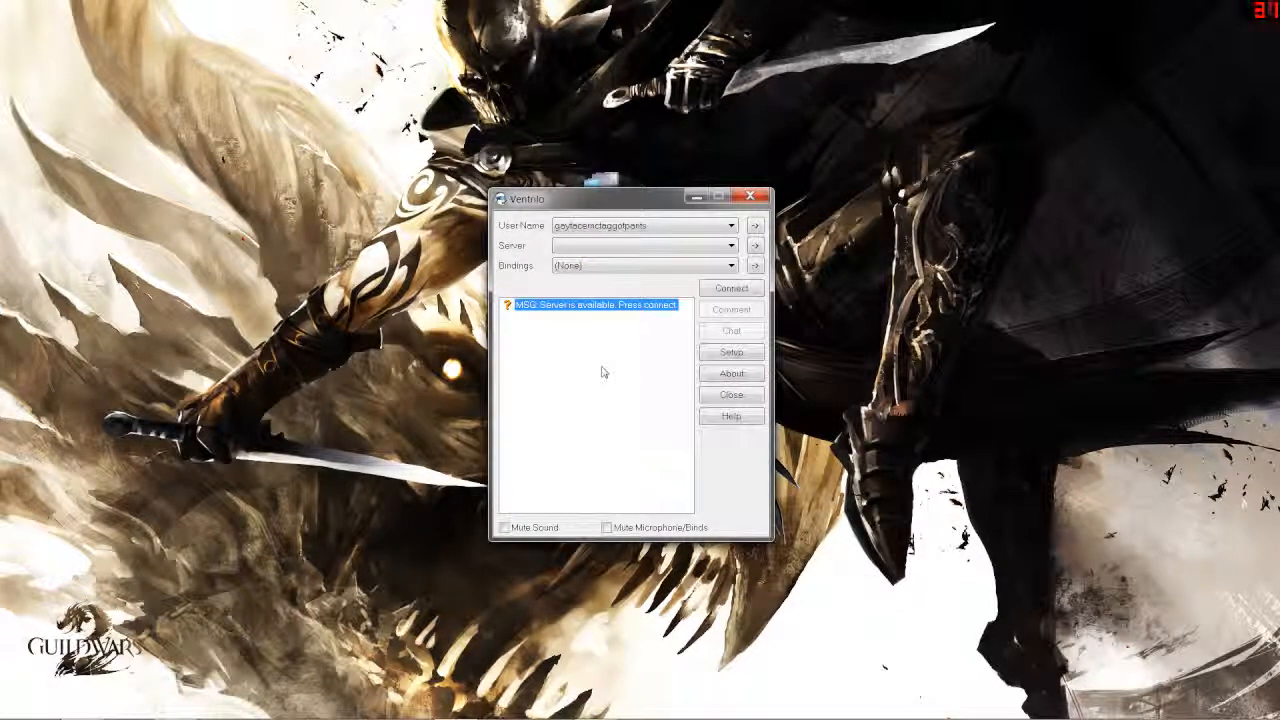
# In the voice setup, try Push To Talk with the hotkey 9 and D, and turn Push To Talk off again.
pyautogui.click(731, 352)
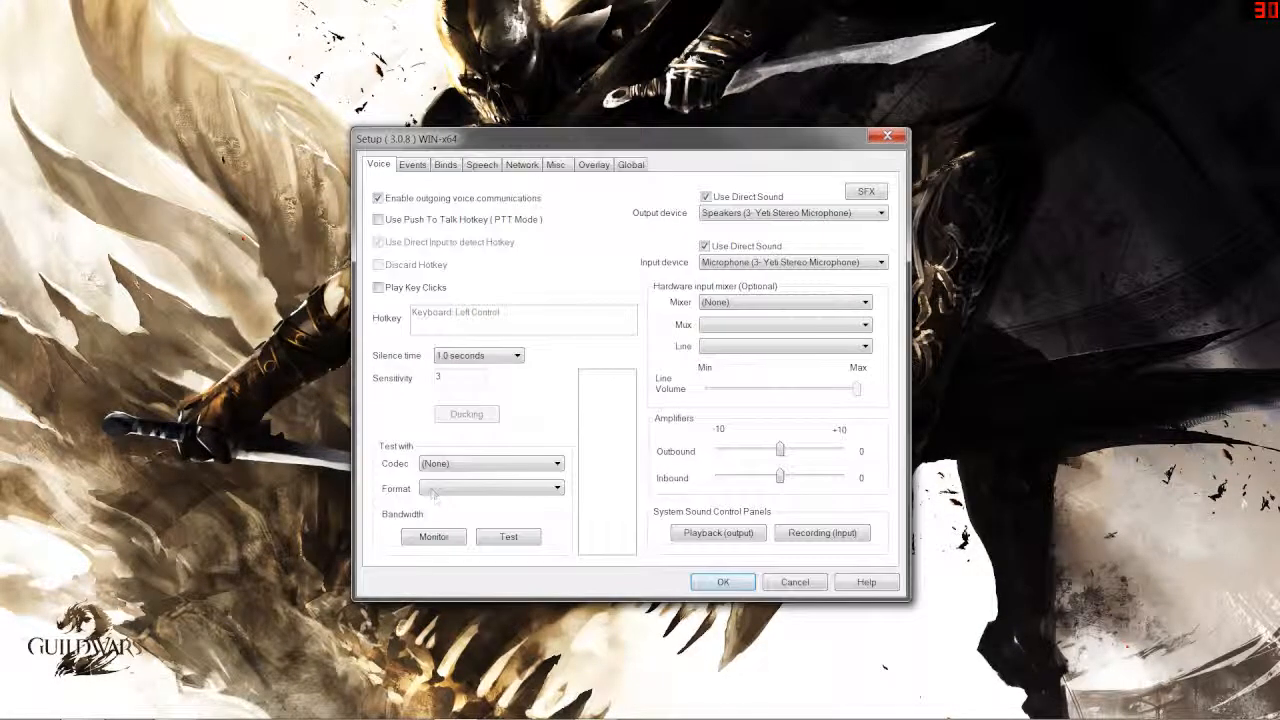
pyautogui.click(378, 219)
pyautogui.click(412, 313)
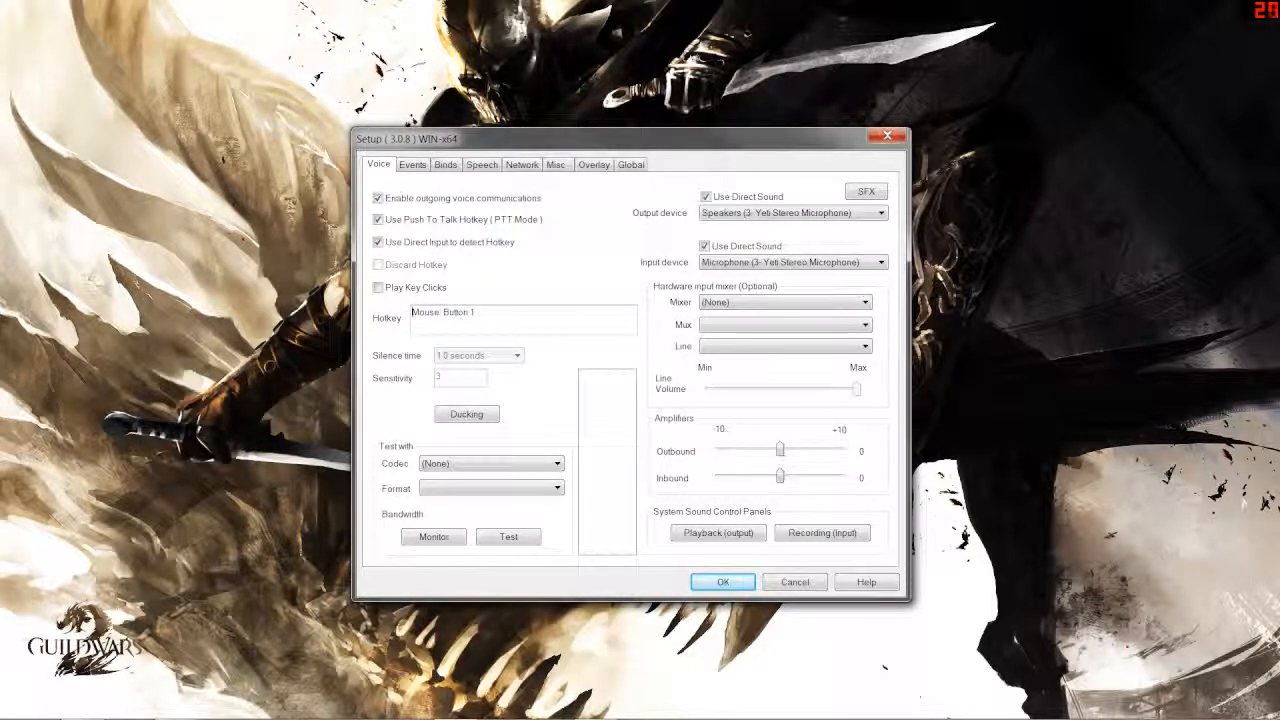
pyautogui.press('d')
pyautogui.hotkey('a', 'd')
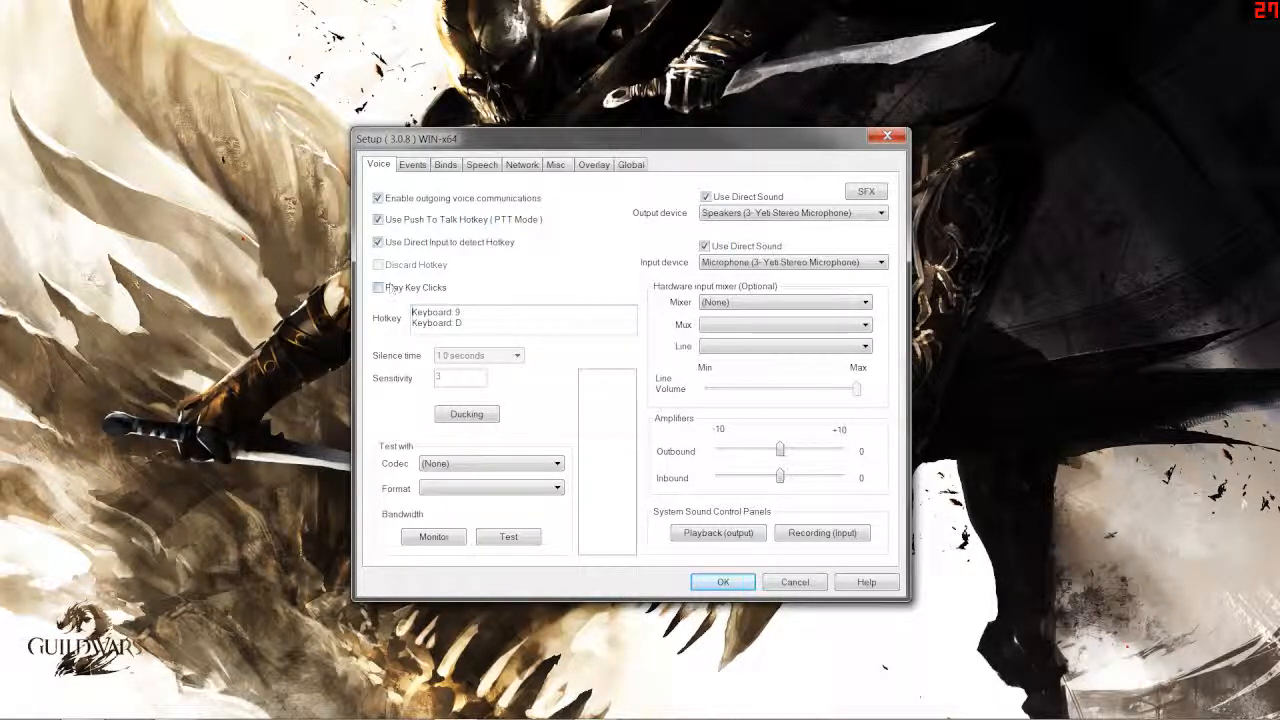
pyautogui.click(379, 220)
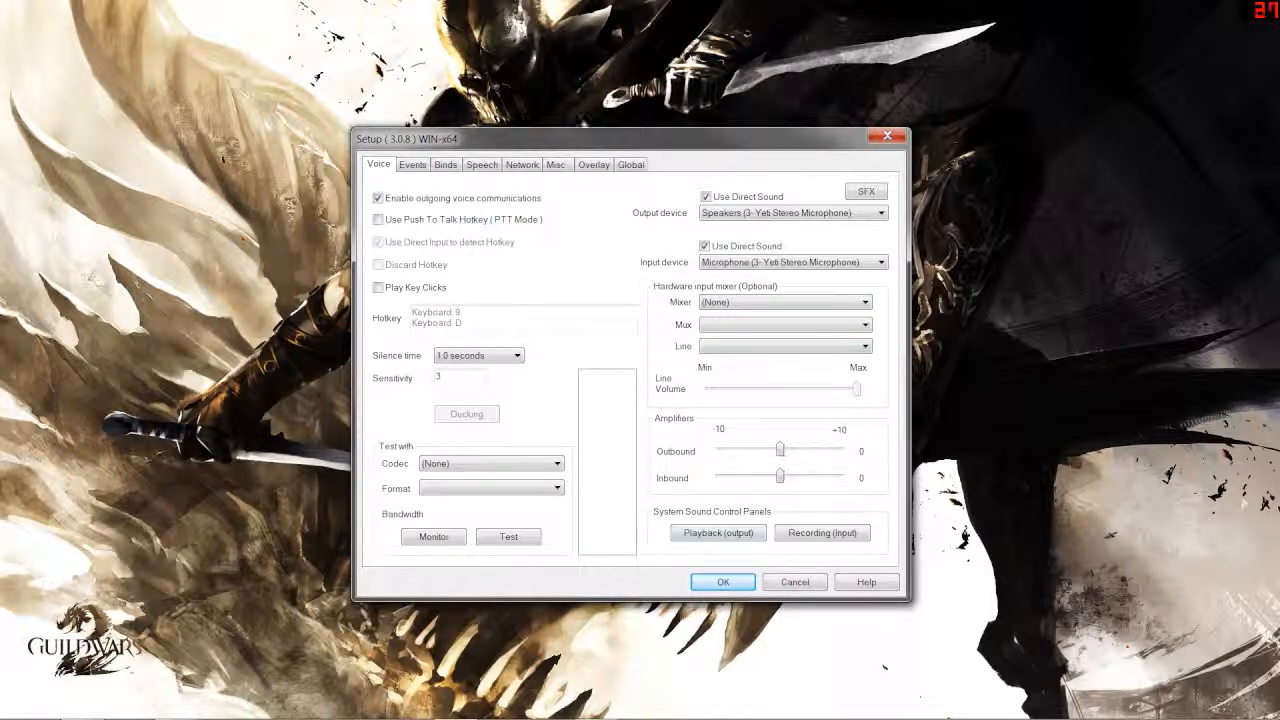
# Look through the Events, Binds and Speech settings of the setup.
pyautogui.click(444, 165)
pyautogui.click(481, 165)
pyautogui.click(457, 166)
pyautogui.click(476, 167)
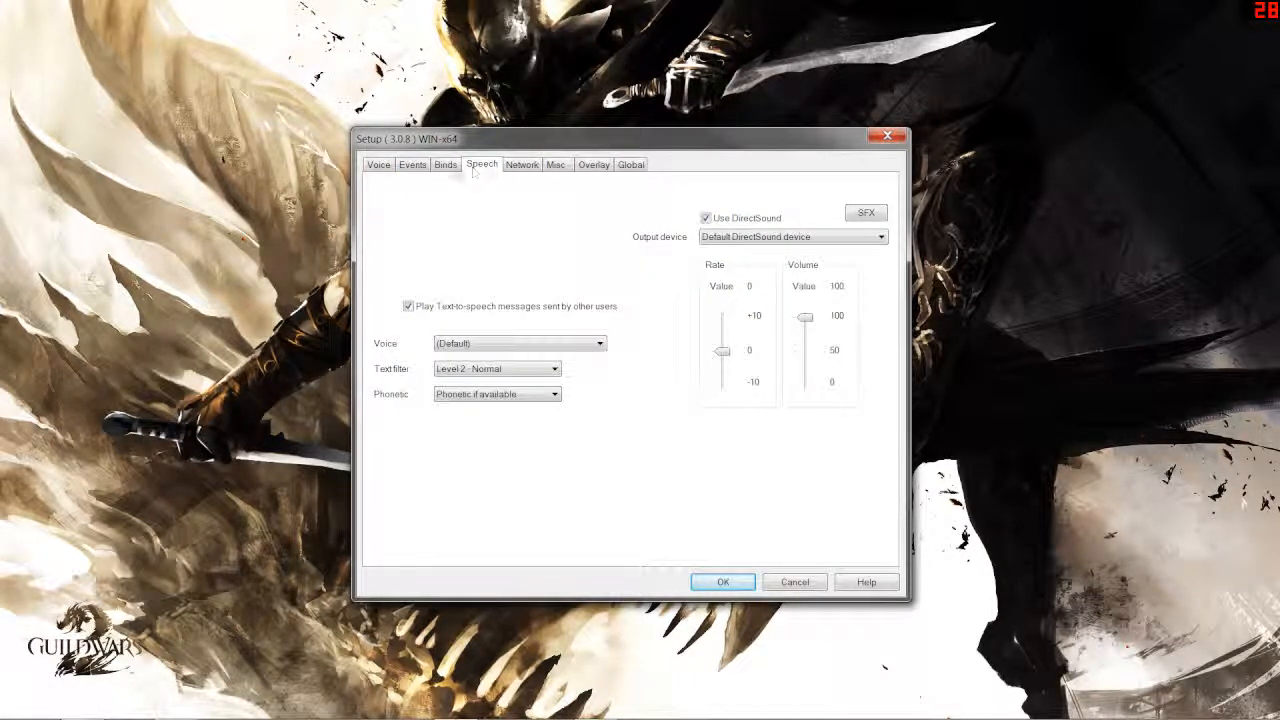
pyautogui.click(409, 168)
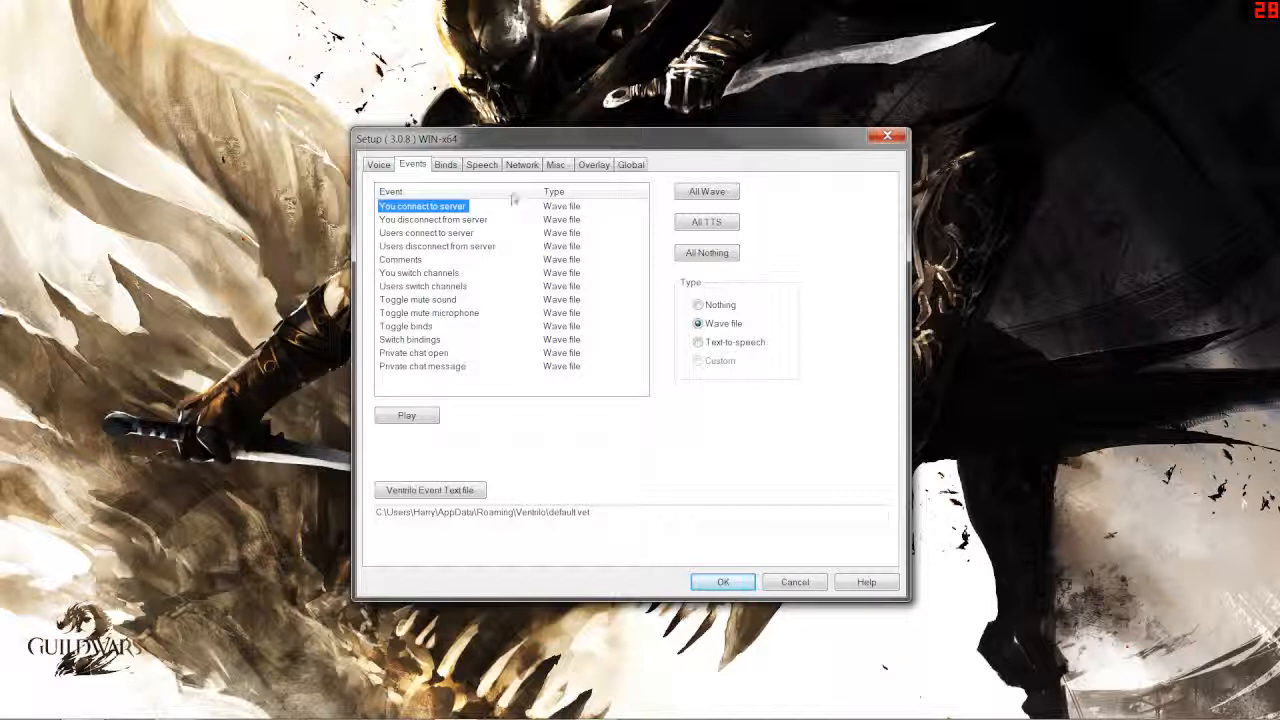
pyautogui.click(445, 167)
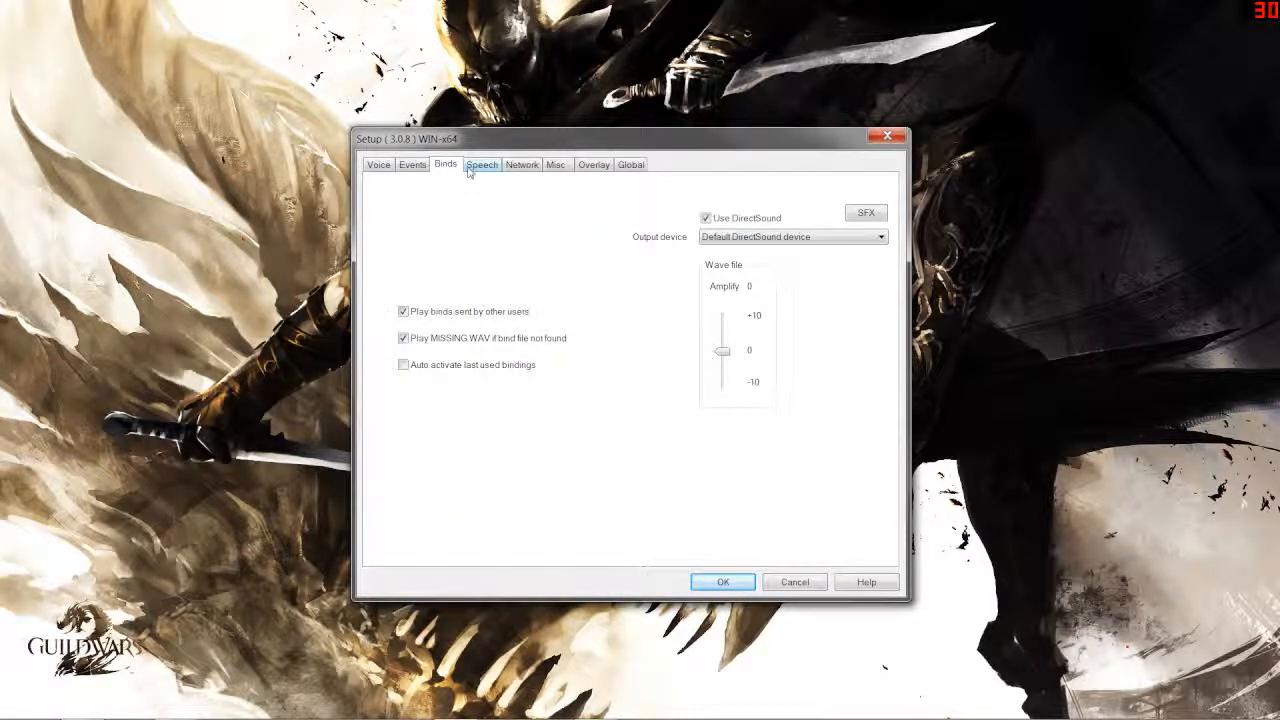
# Set the text-to-speech voice to Microsoft Anna - English (United States).
pyautogui.click(476, 168)
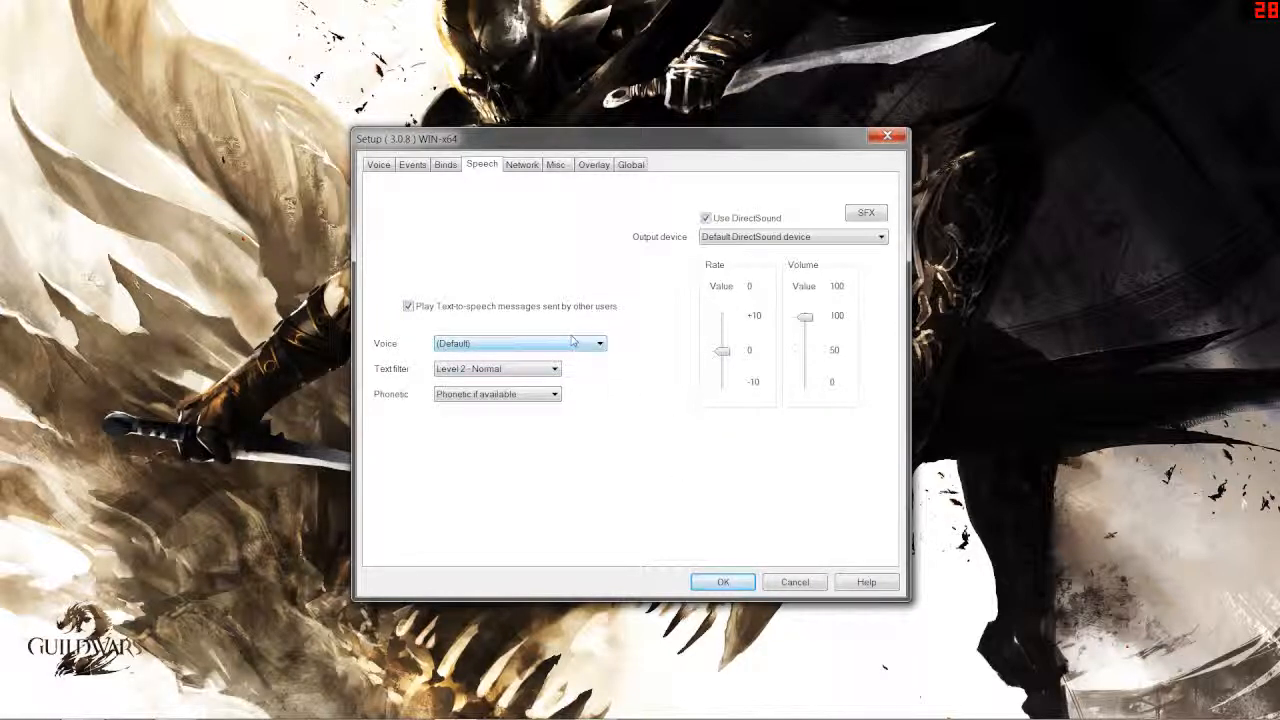
pyautogui.click(543, 370)
pyautogui.click(543, 371)
pyautogui.click(545, 344)
pyautogui.click(541, 368)
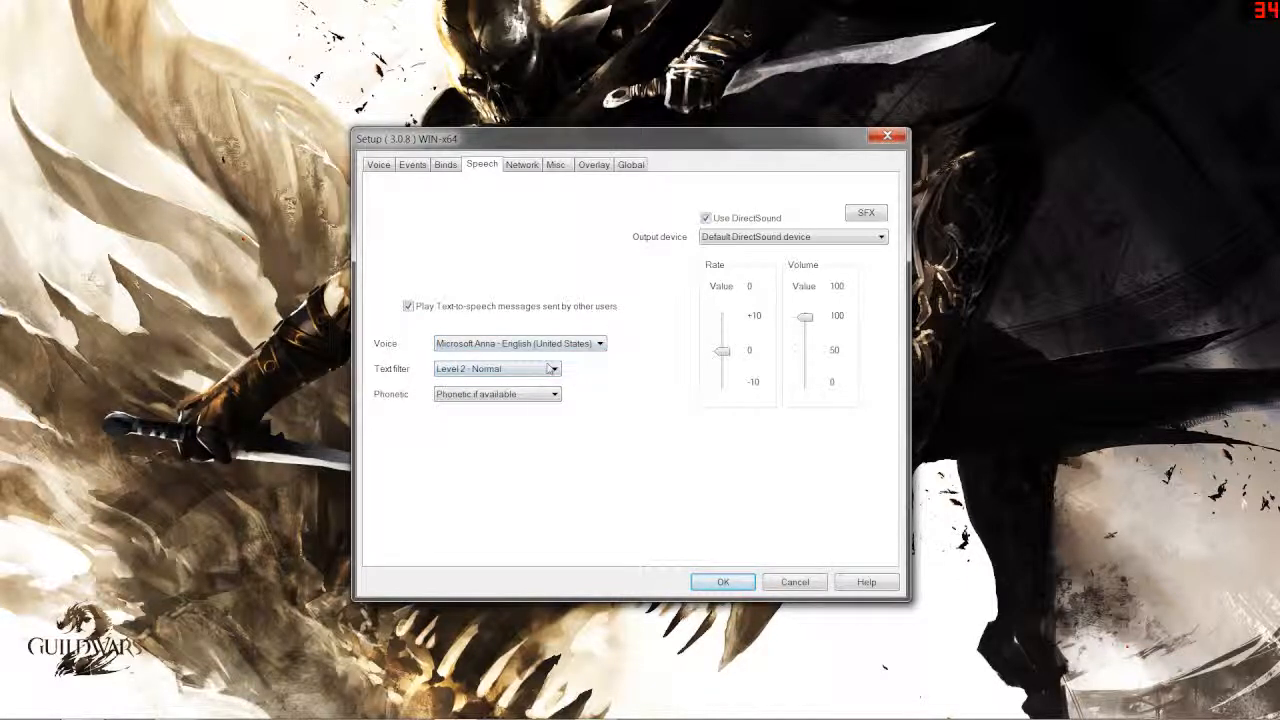
# Raise the speech rate to 10 and set the speech output device to Speakers (3- Yeti Stereo Microphone).
pyautogui.moveTo(722, 350); pyautogui.dragTo(722, 316)
pyautogui.click(775, 240)
pyautogui.click(775, 240)
pyautogui.click(775, 240)
pyautogui.click(735, 305)
# Set the speech text filter to Level 1 - Basic and the phonetic option to None.
pyautogui.click(540, 344)
pyautogui.click(538, 370)
pyautogui.click(530, 370)
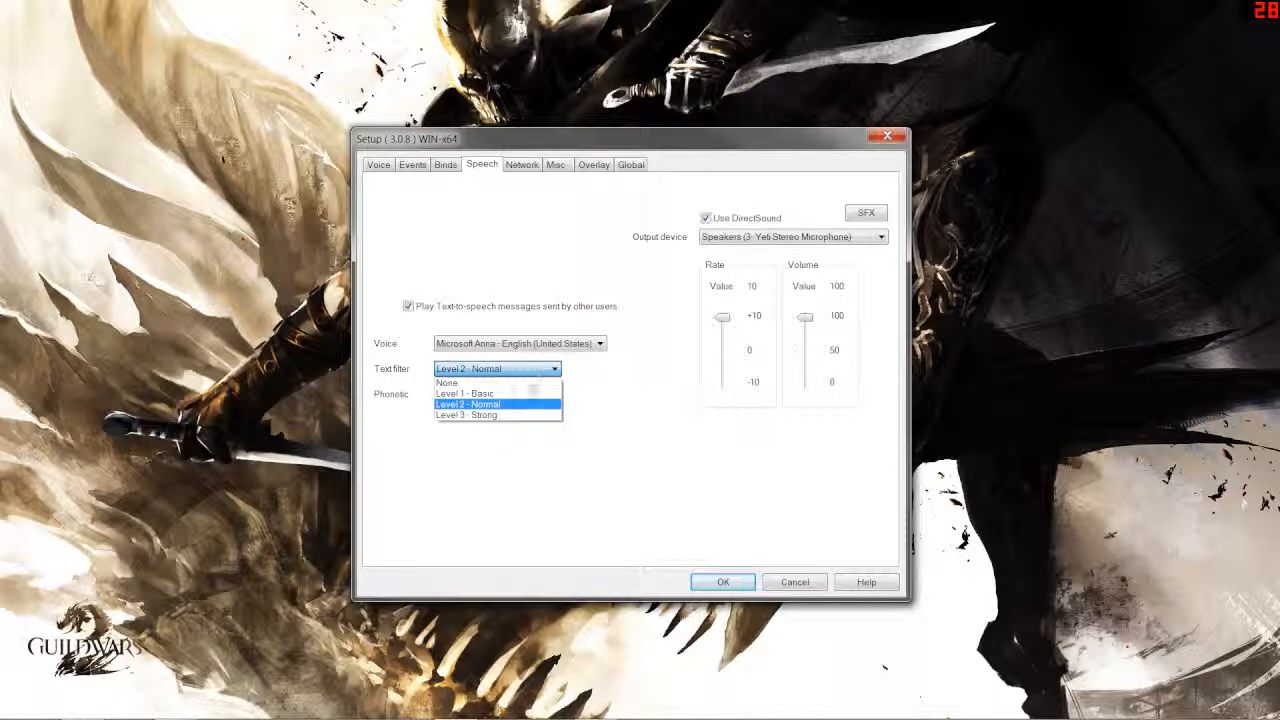
pyautogui.click(531, 372)
pyautogui.click(528, 394)
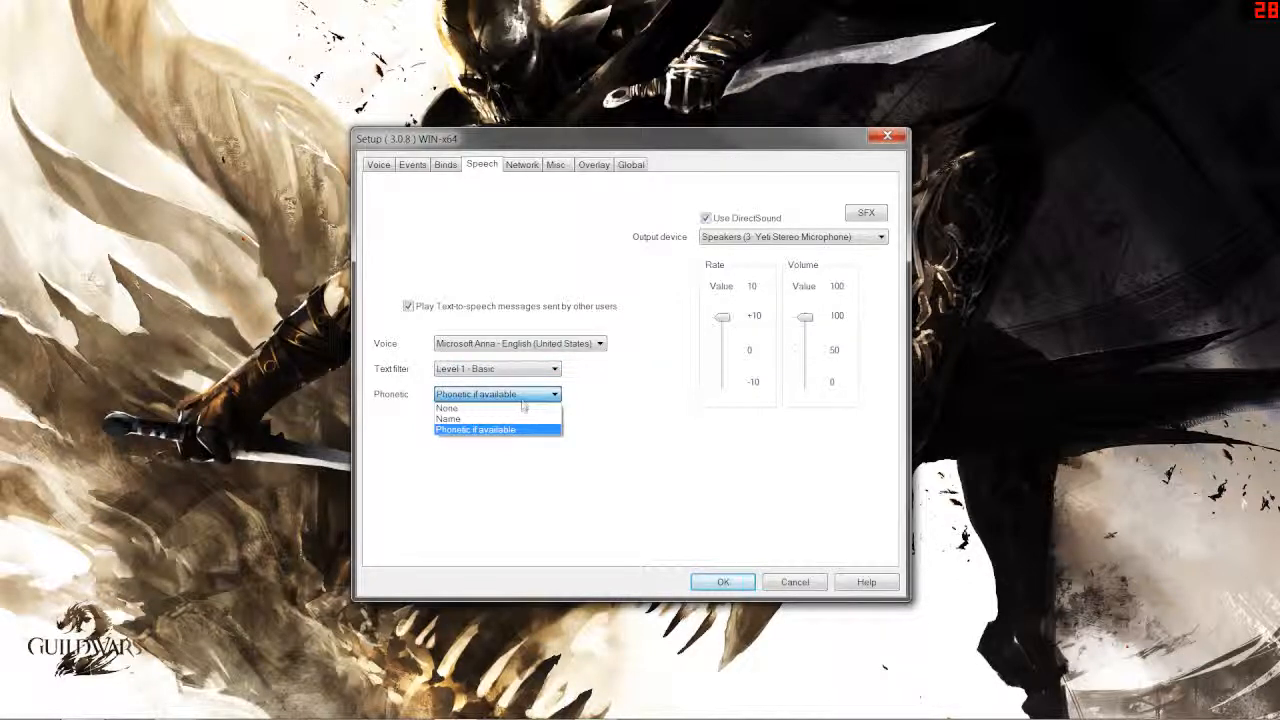
pyautogui.click(521, 417)
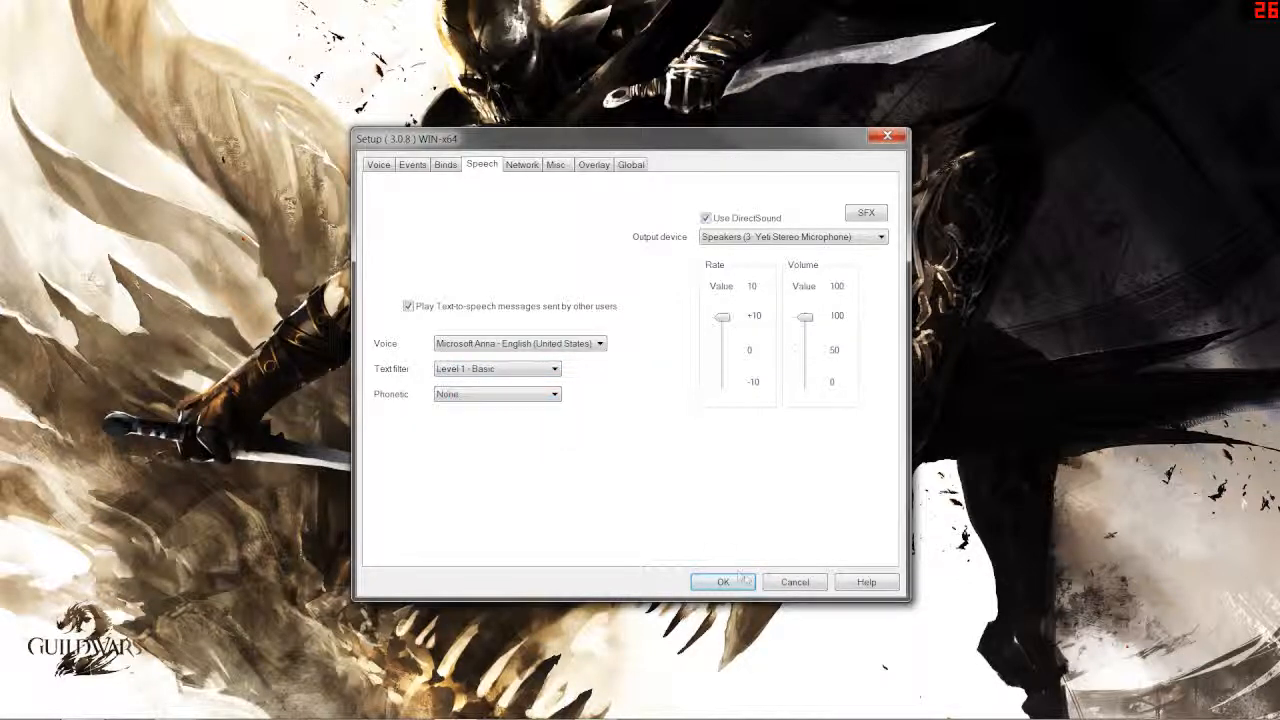
# Toggle the auto reconnect option in the network settings.
pyautogui.click(522, 166)
pyautogui.click(478, 167)
pyautogui.click(524, 165)
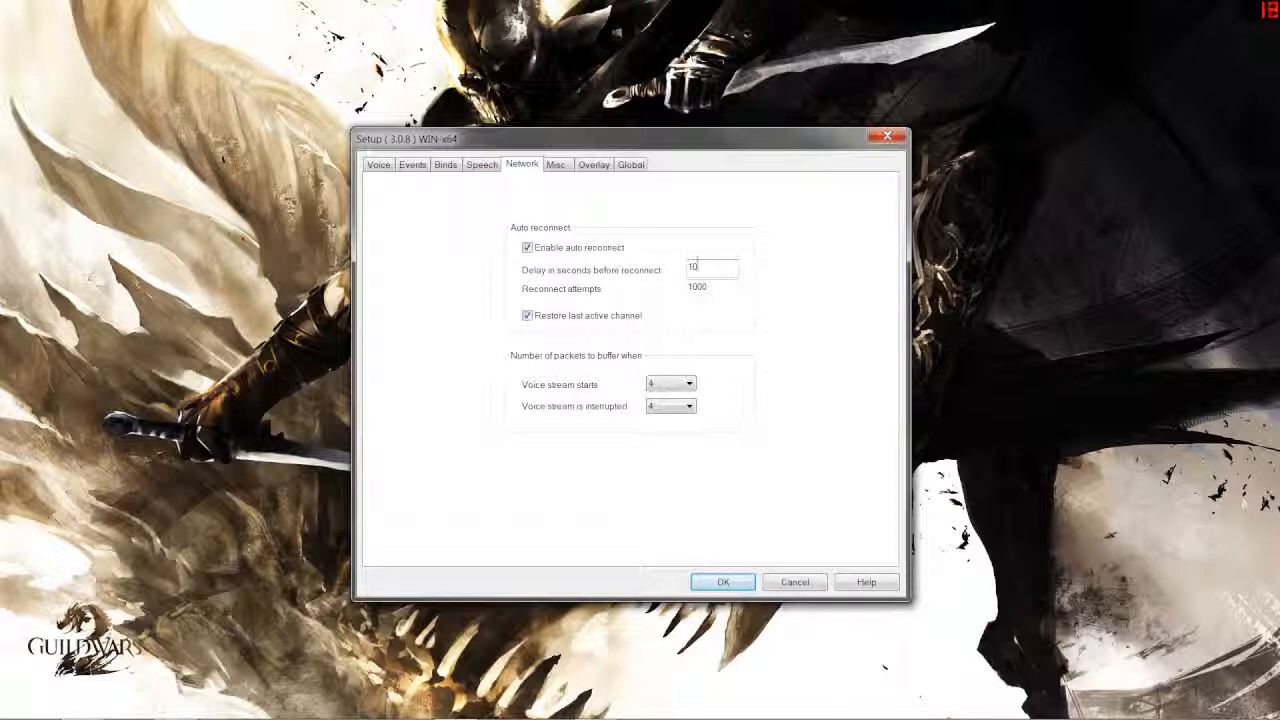
pyautogui.click(528, 248)
# Review the miscellaneous, overlay and global settings of the setup.
pyautogui.click(557, 166)
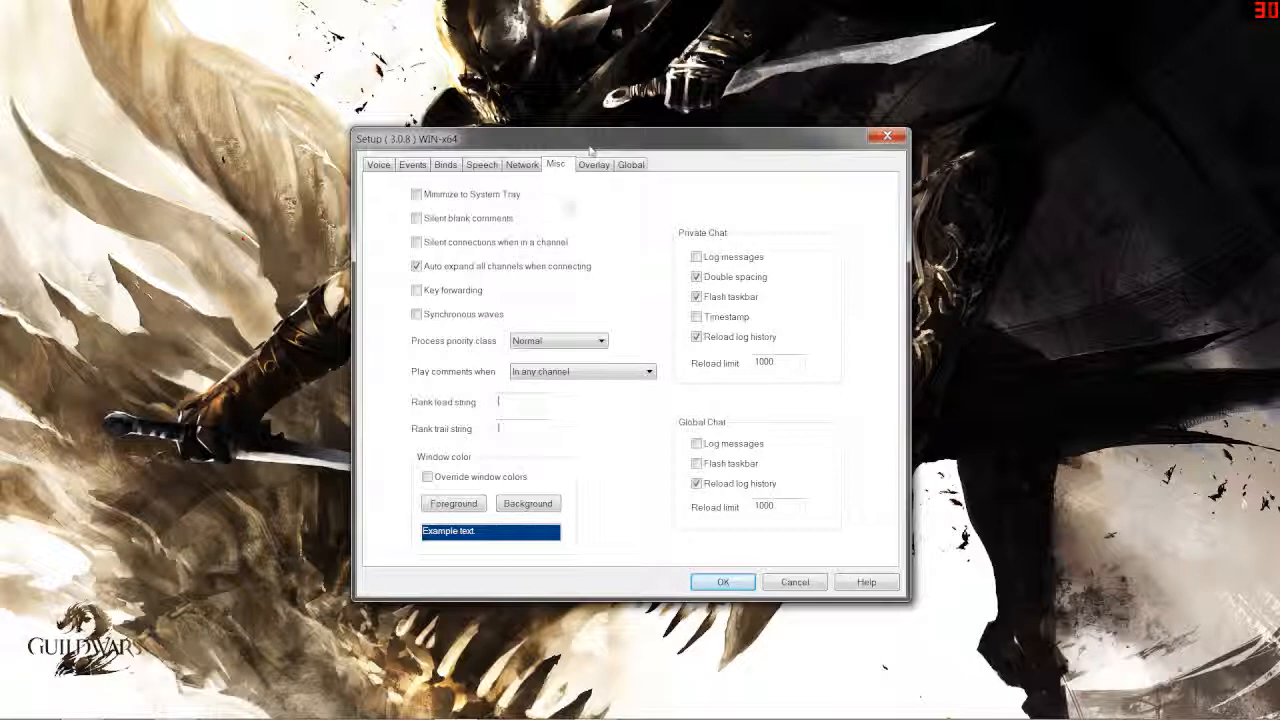
pyautogui.click(594, 167)
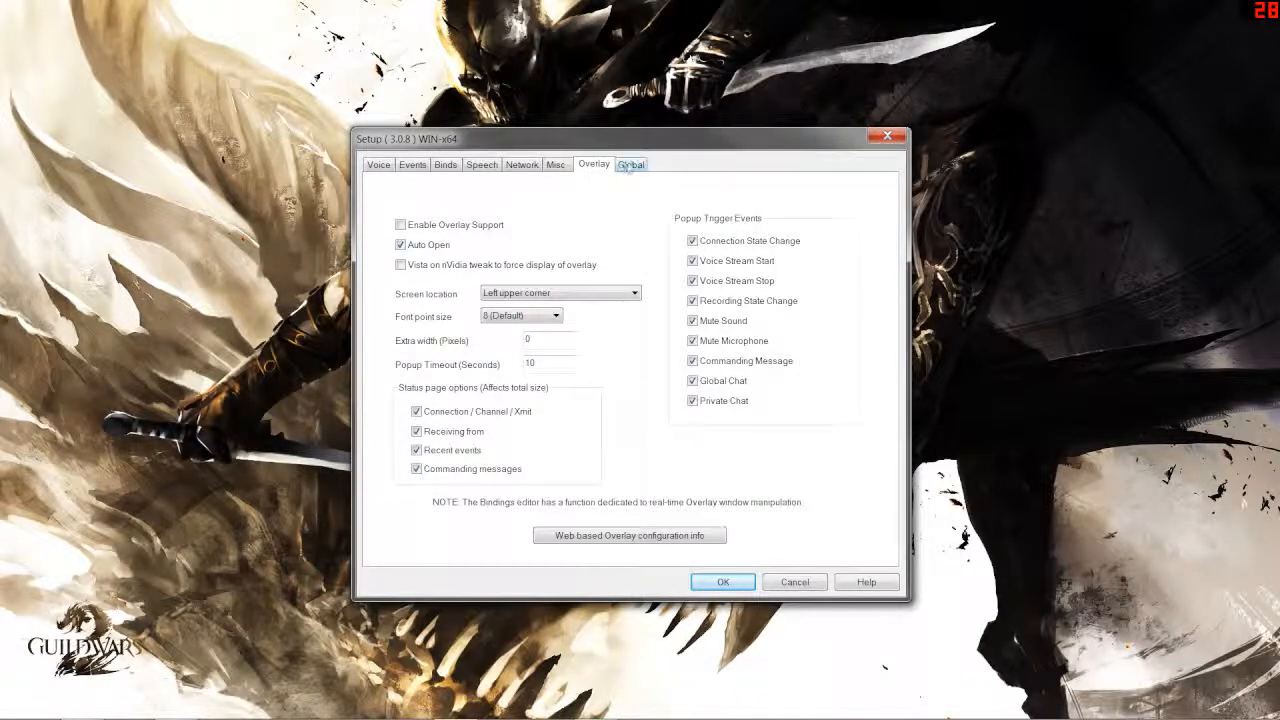
pyautogui.click(630, 167)
pyautogui.click(596, 166)
pyautogui.click(555, 166)
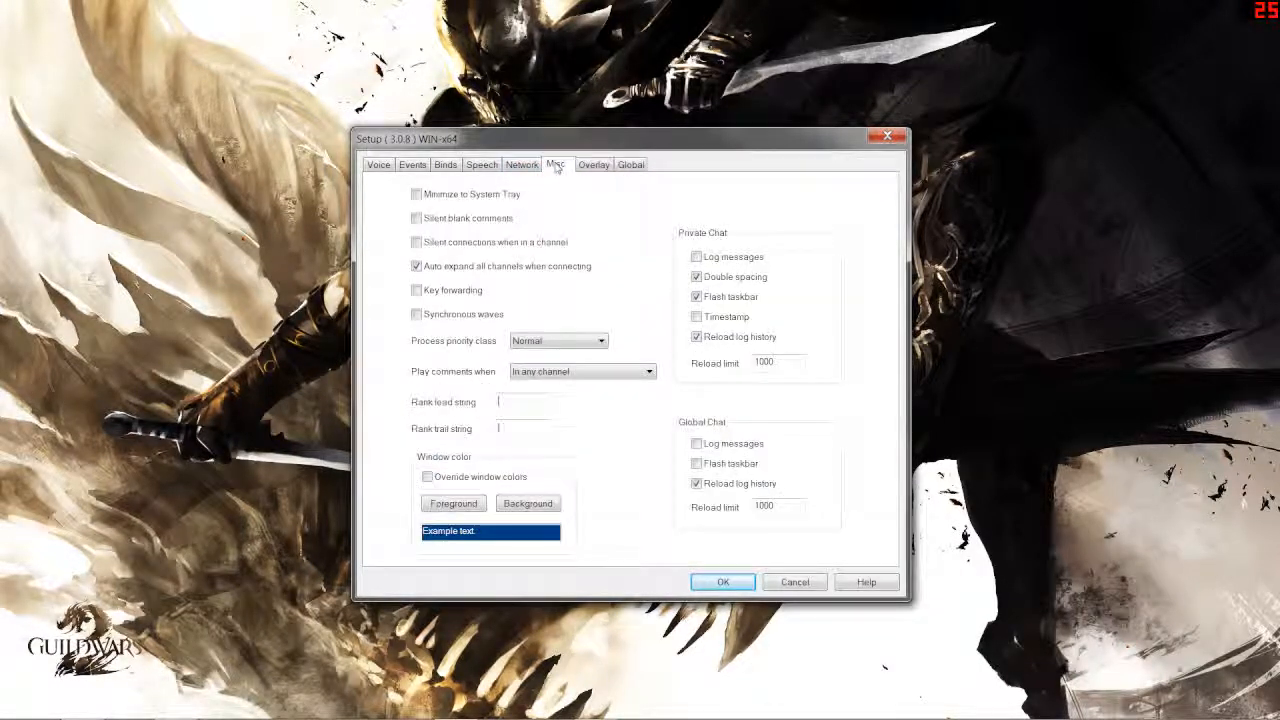
# Check the overlay's screen location choices, keep Left upper corner, and save the setup.
pyautogui.click(594, 166)
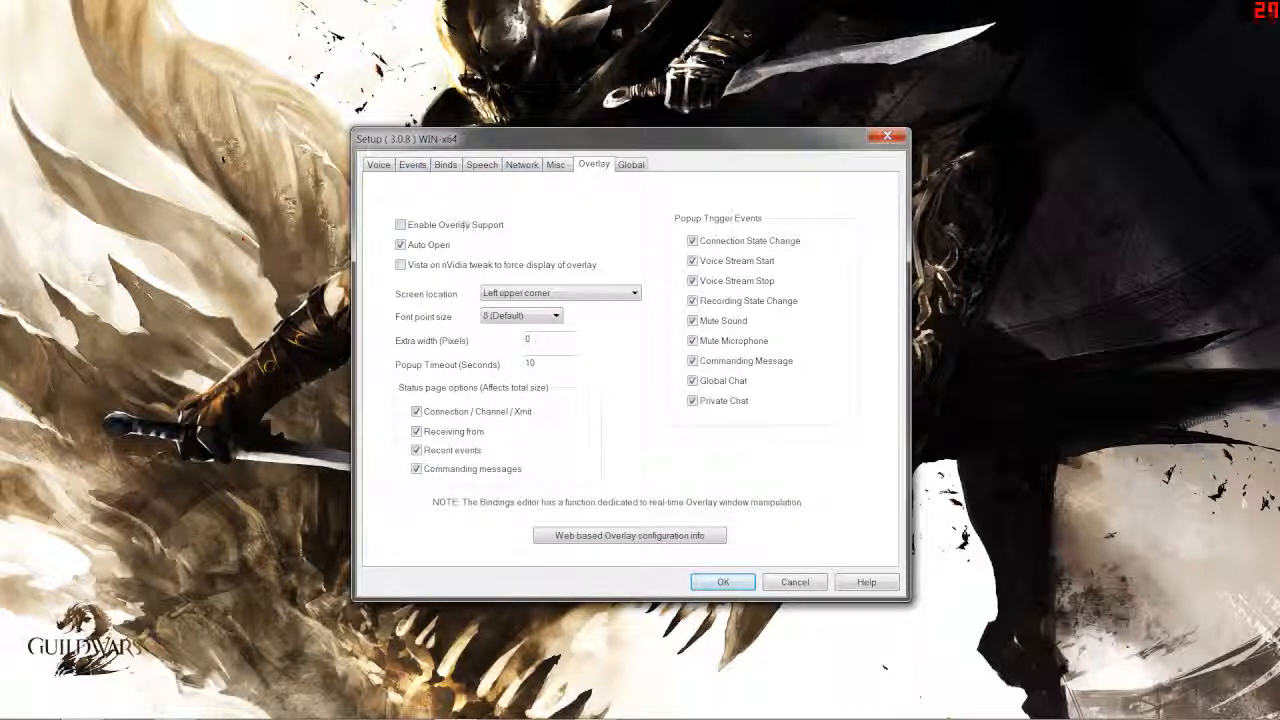
pyautogui.click(550, 290)
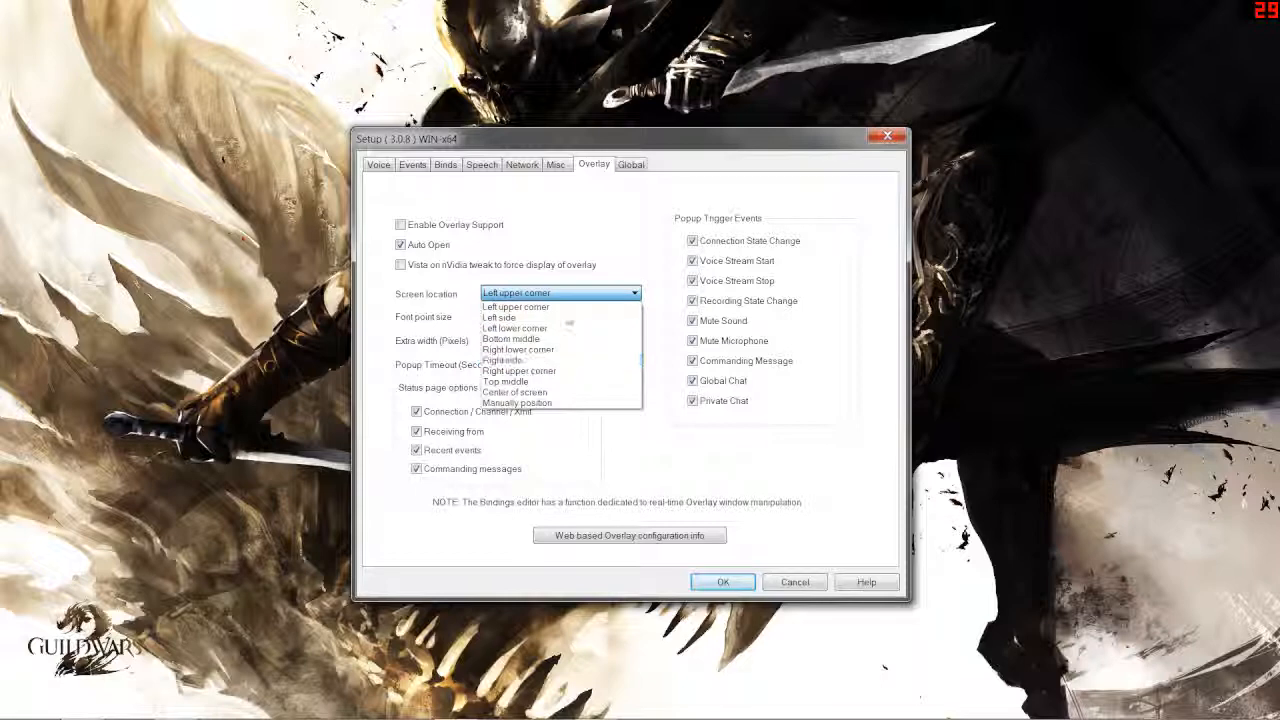
pyautogui.click(545, 296)
pyautogui.click(545, 296)
pyautogui.click(545, 296)
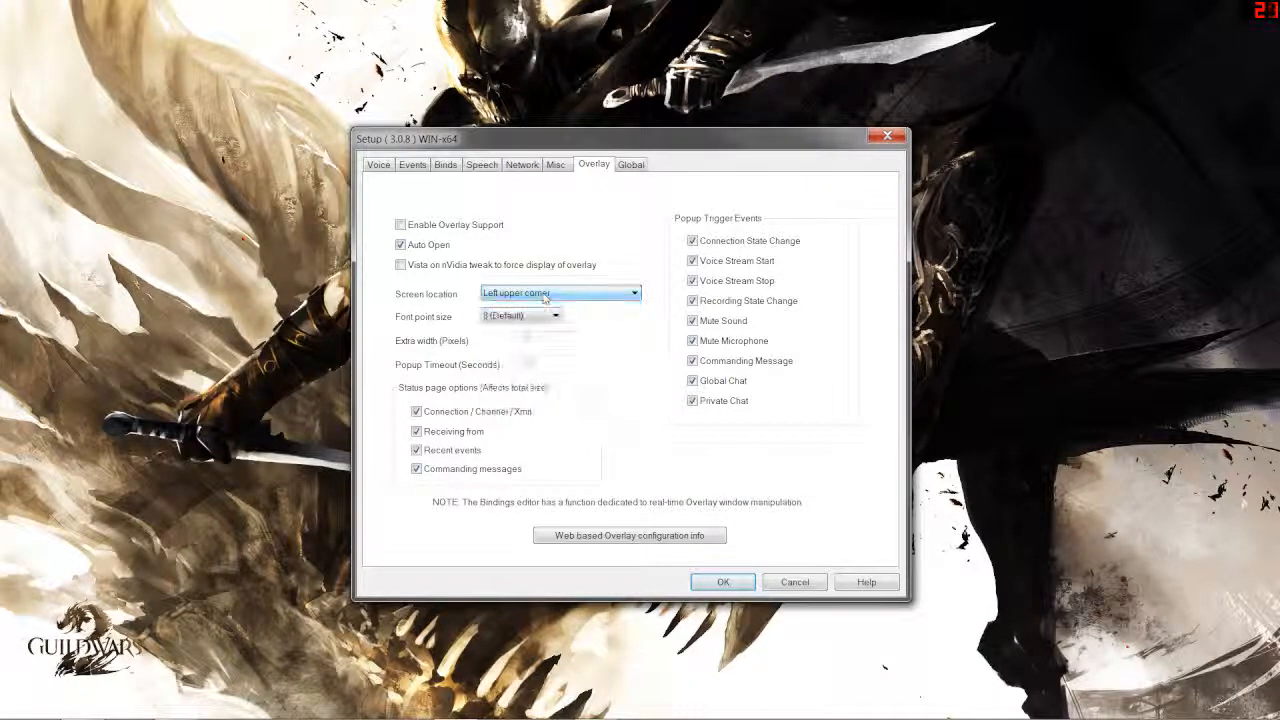
pyautogui.click(724, 583)
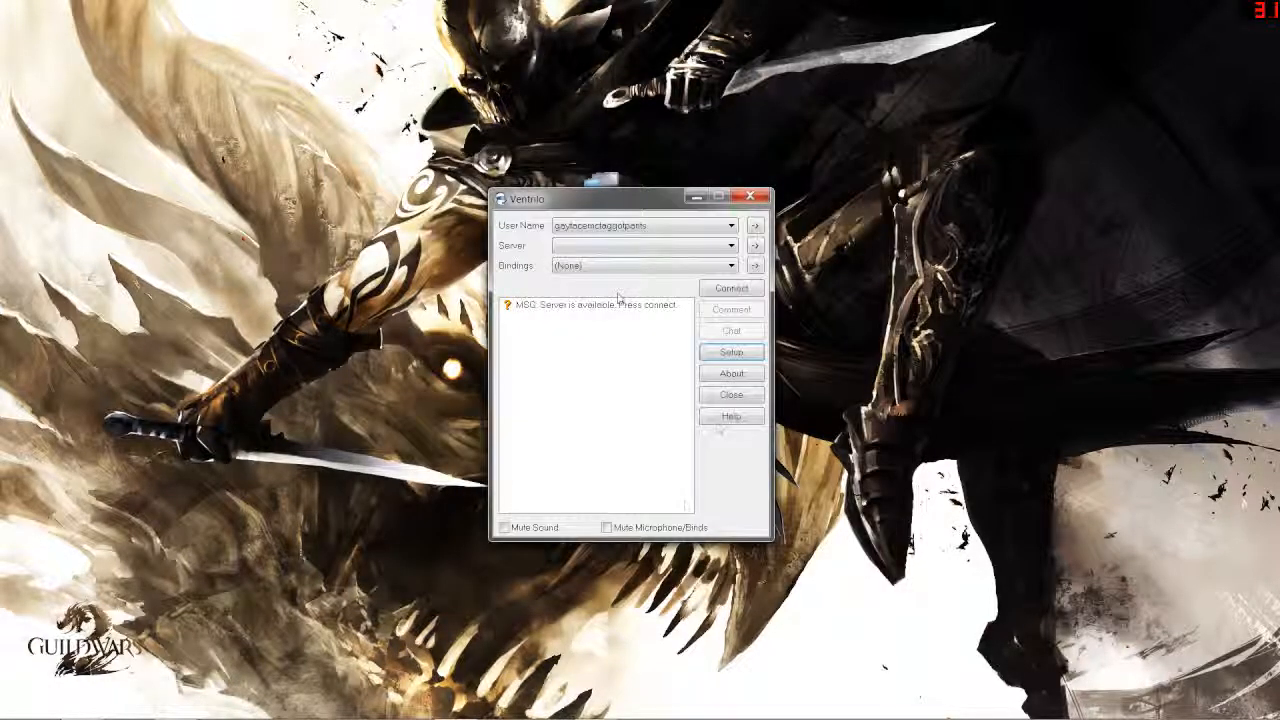
# Choose the last saved user name and the saved server address for the connection.
pyautogui.click(730, 245)
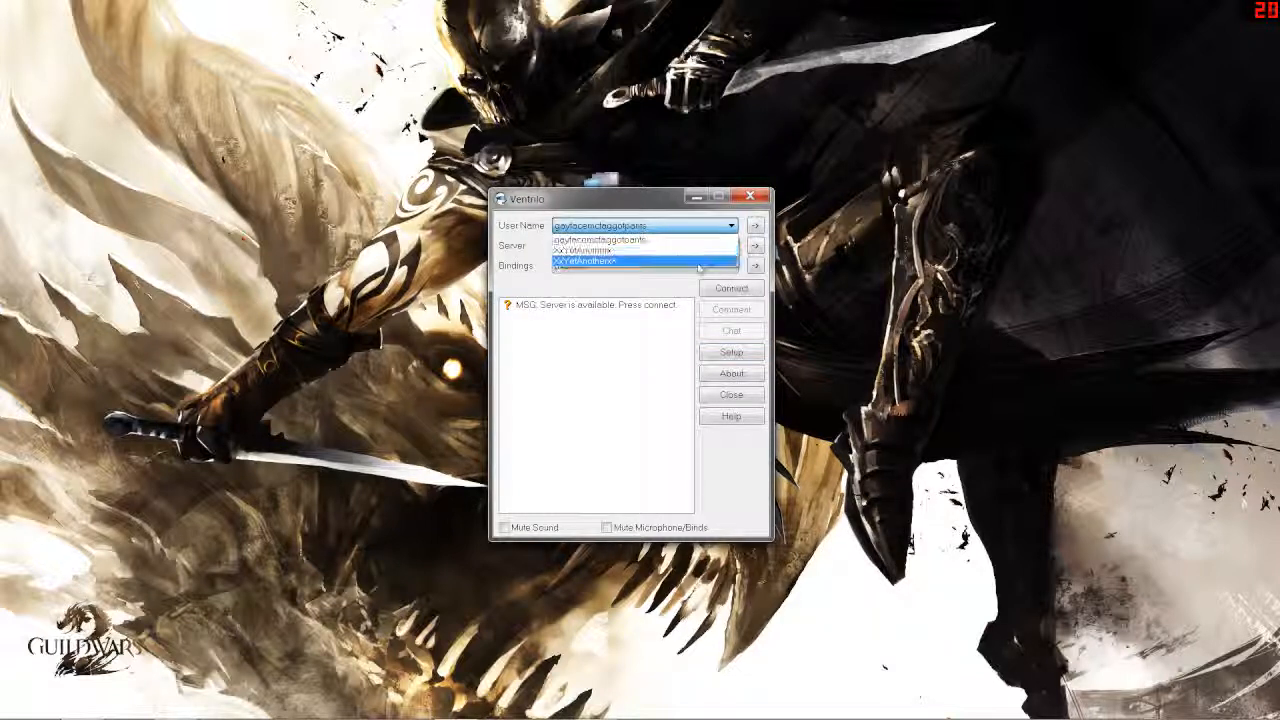
pyautogui.click(692, 256)
pyautogui.click(691, 248)
pyautogui.click(689, 245)
pyautogui.click(689, 228)
pyautogui.click(686, 251)
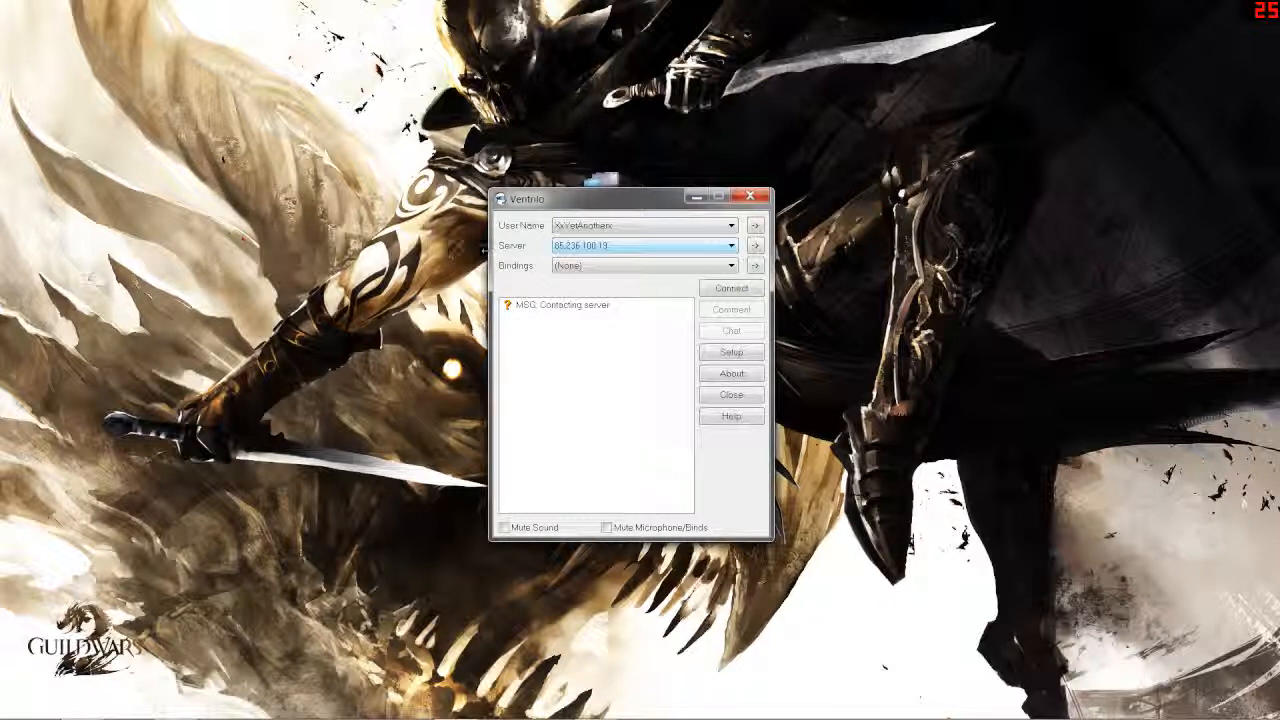